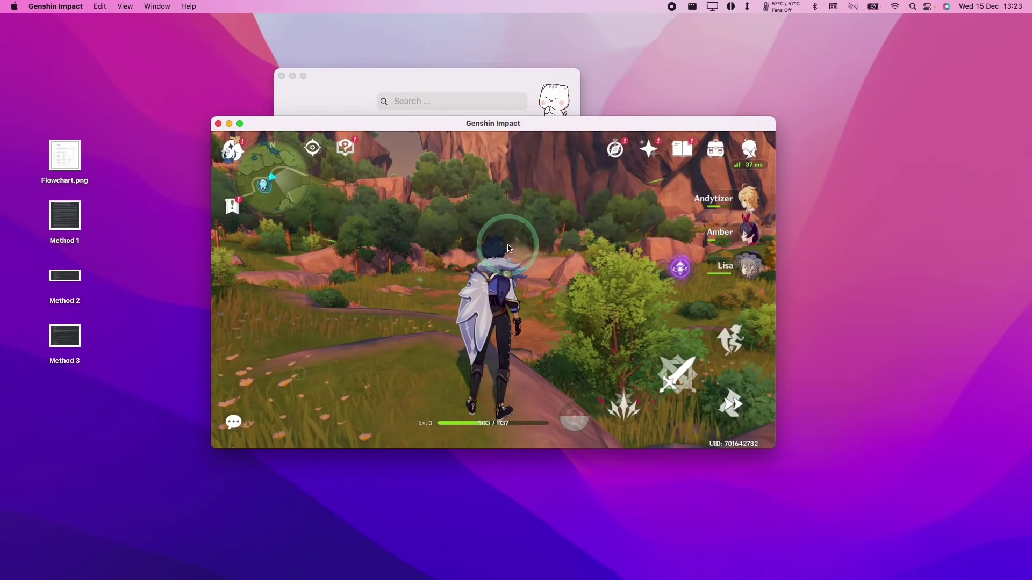
Turn the game camera to look along the grassy path, then begin typing 'lu' into search.
{"action": "left_click_drag", "start_coordinate": [507, 248], "coordinate": [359, 287]}
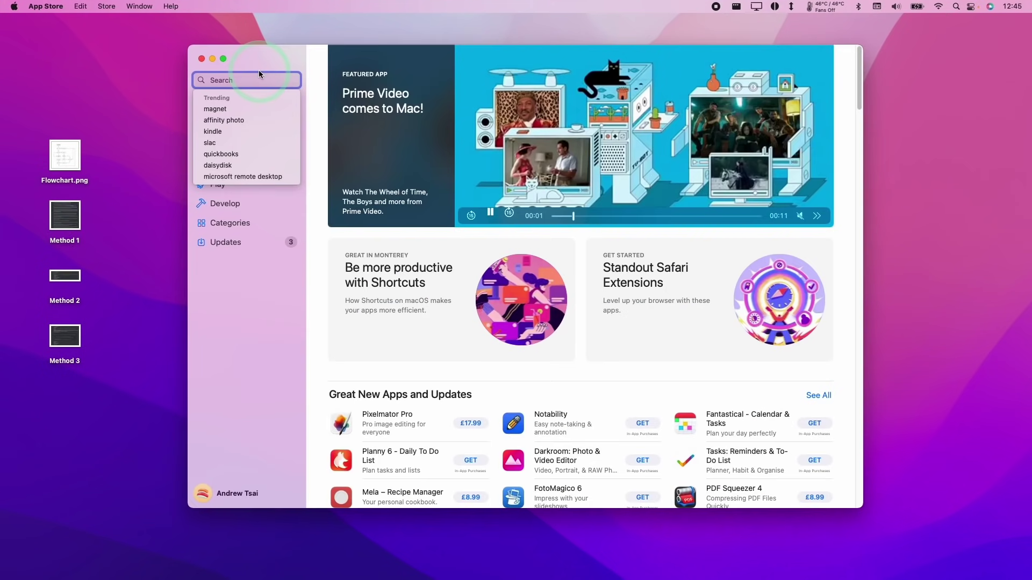
{"action": "type", "text": "lumafusion"}
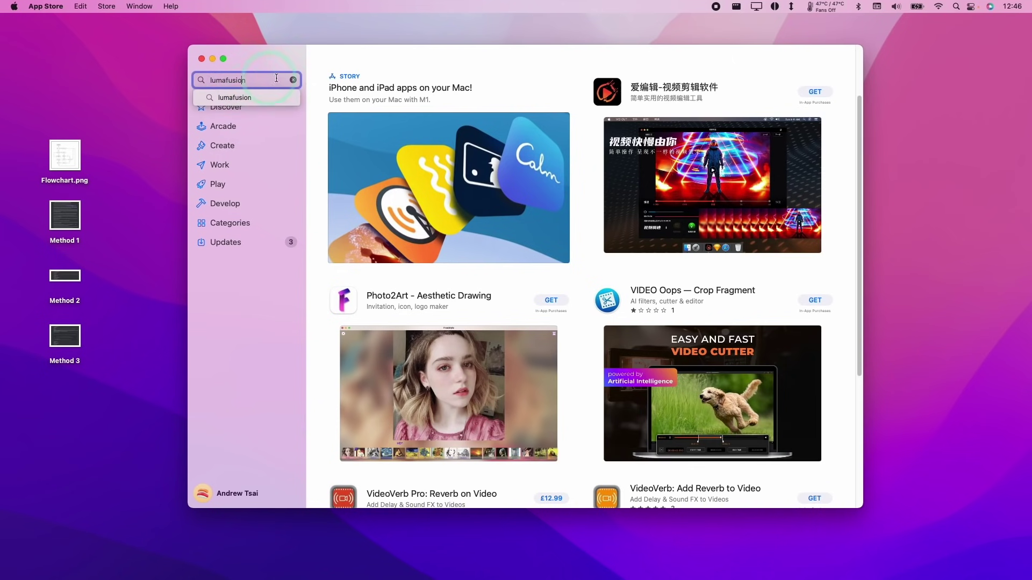
Search the store for lumafusion and install LumaFusion from the iPhone & iPad Apps results.
{"action": "key", "text": "Return"}
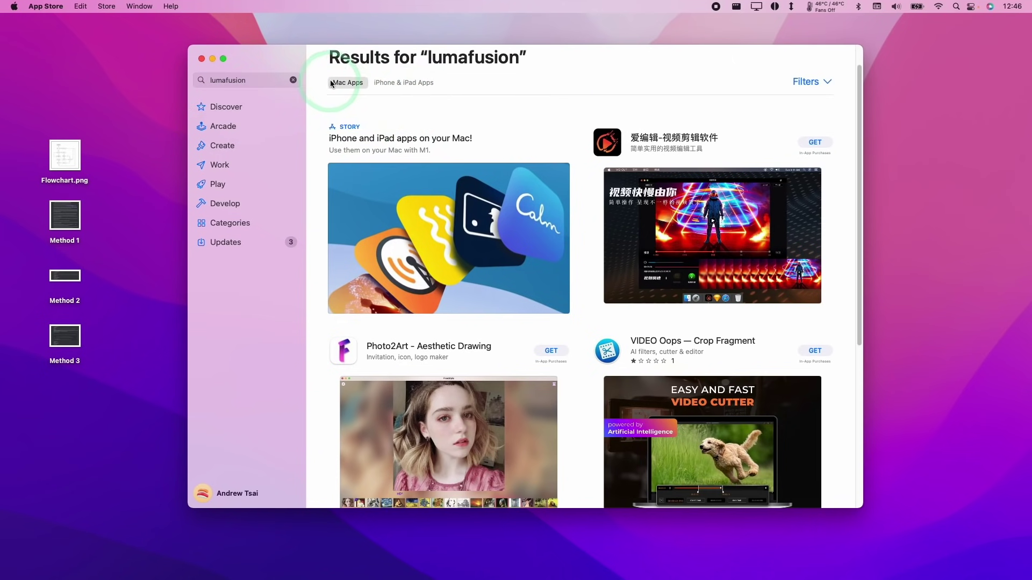
{"action": "left_click", "coordinate": [393, 84]}
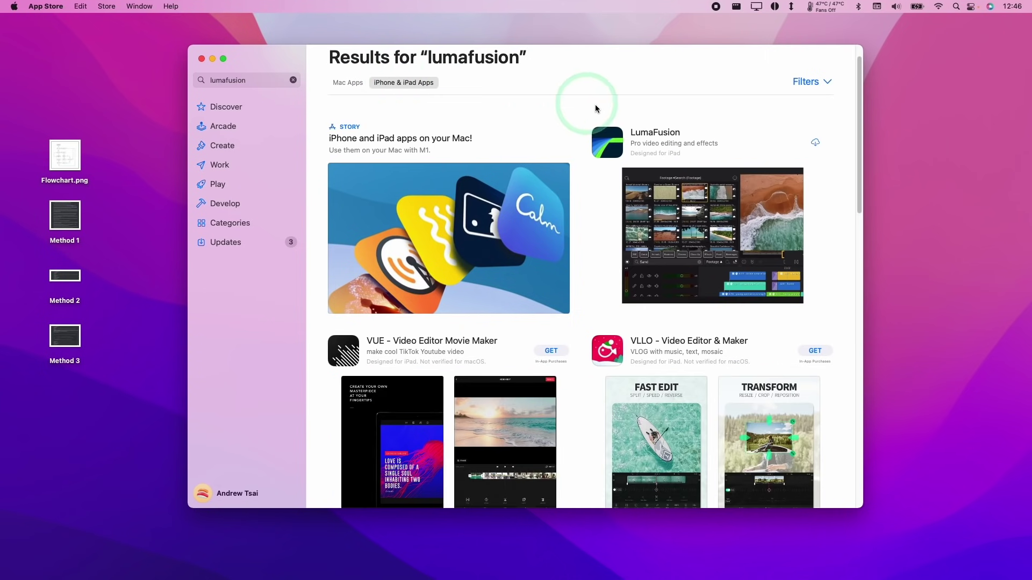
{"action": "left_click", "coordinate": [815, 142]}
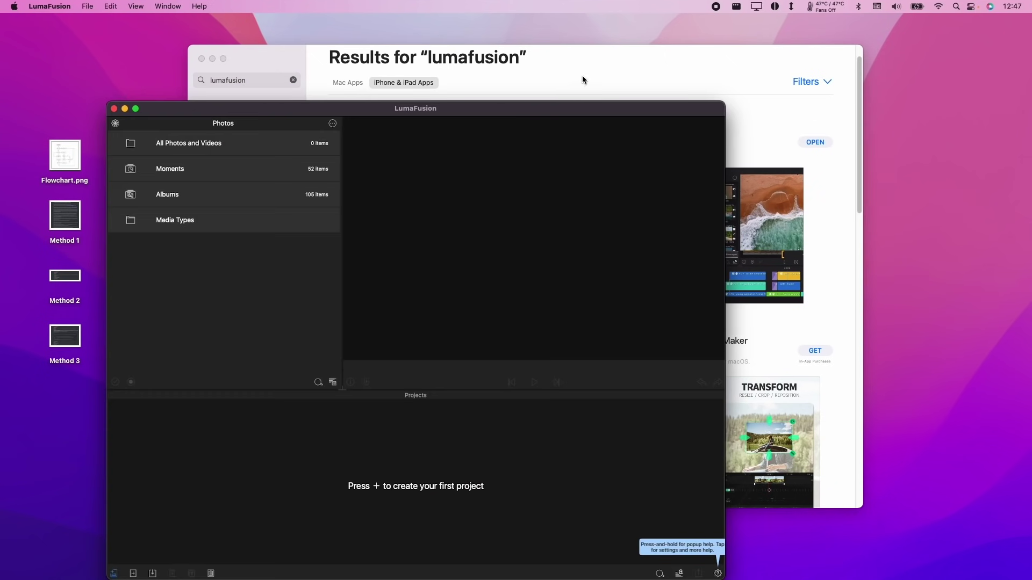
Return to the App Store and enter 'genshin impact' as a new search.
{"action": "left_click", "coordinate": [609, 79]}
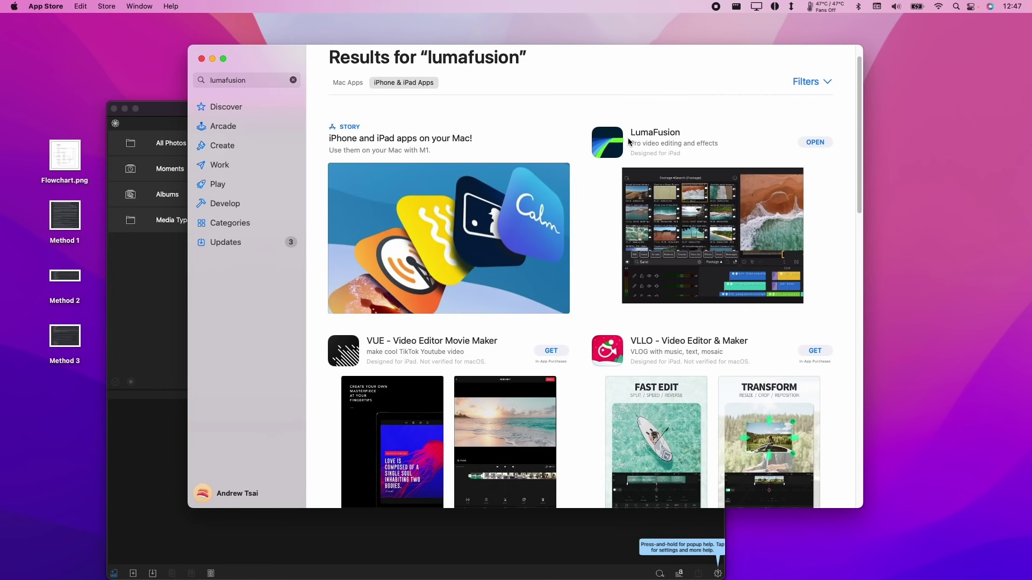
{"action": "left_click", "coordinate": [273, 83]}
{"action": "type", "text": "genshin impact"}
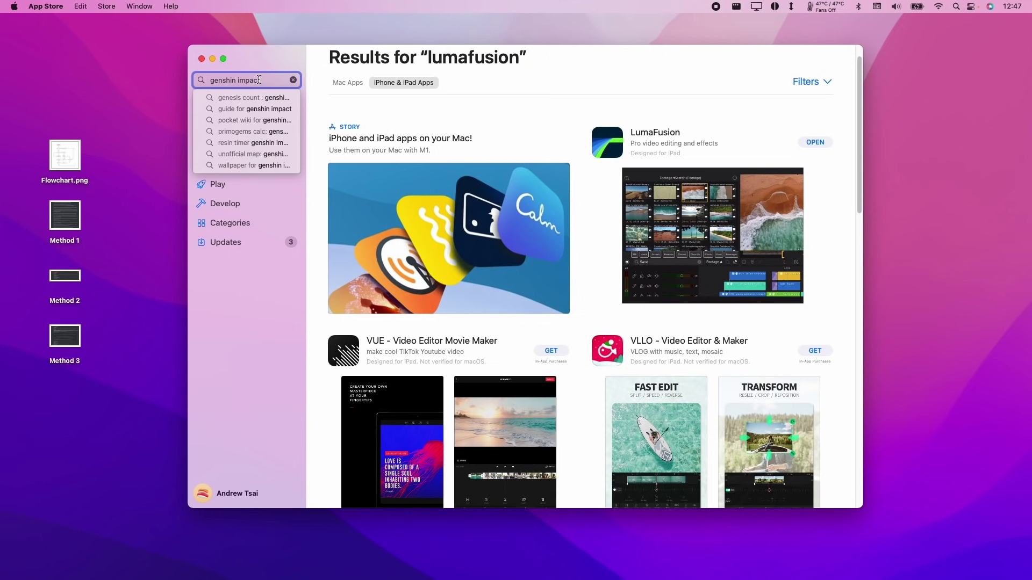
Search 'genshin impact', scroll the iPhone & iPad Apps results, then close the App Store.
{"action": "key", "text": "Return"}
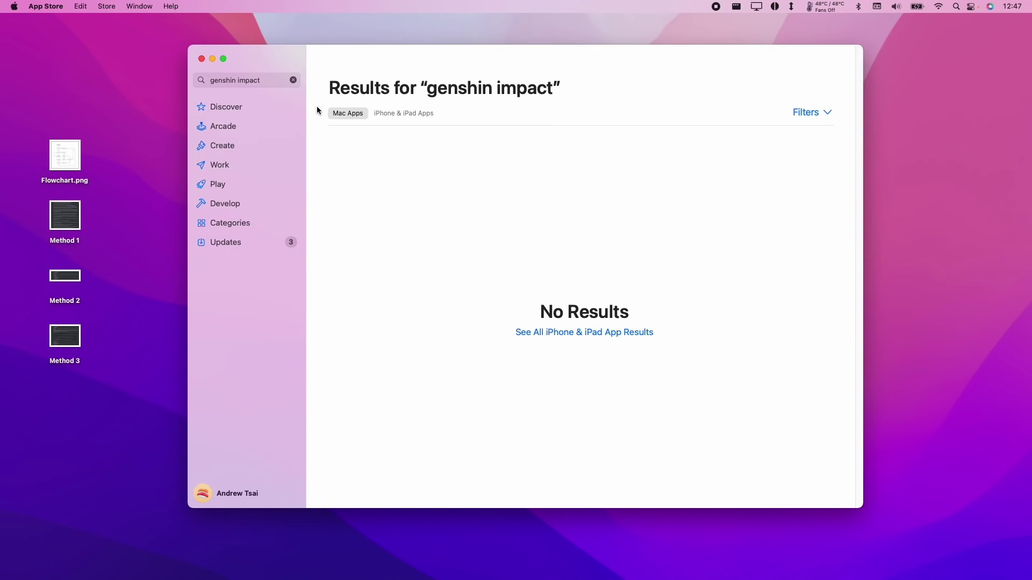
{"action": "left_click", "coordinate": [420, 112]}
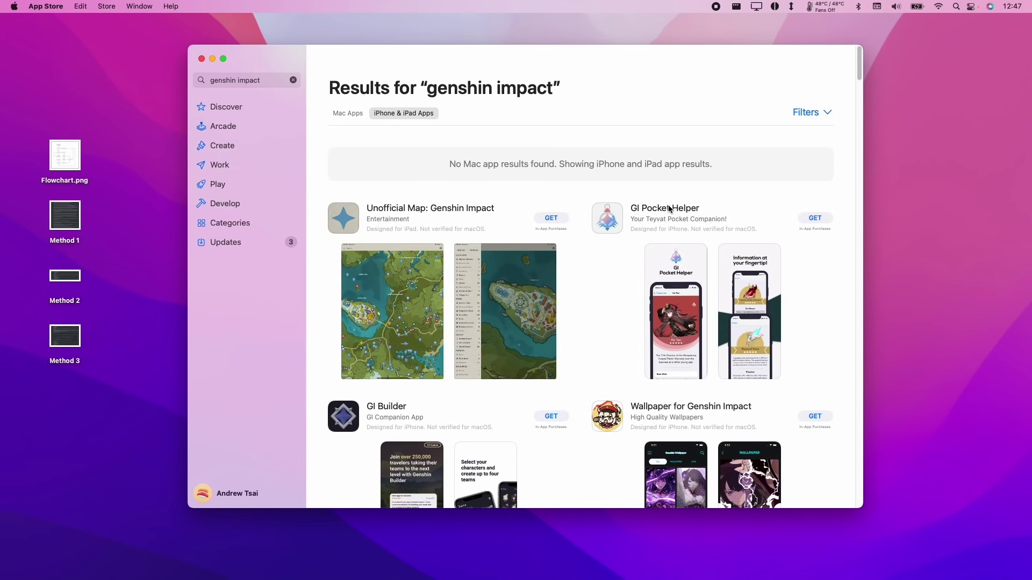
{"action": "scroll", "coordinate": [860, 81], "scroll_direction": "down", "scroll_amount": 3}
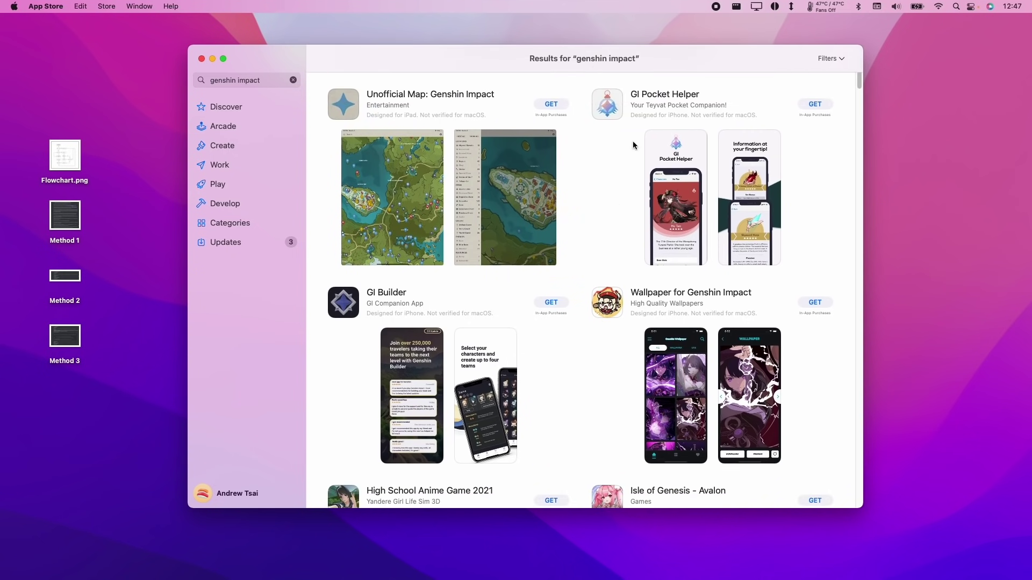
{"action": "left_click", "coordinate": [201, 58]}
{"action": "left_click", "coordinate": [454, 429]}
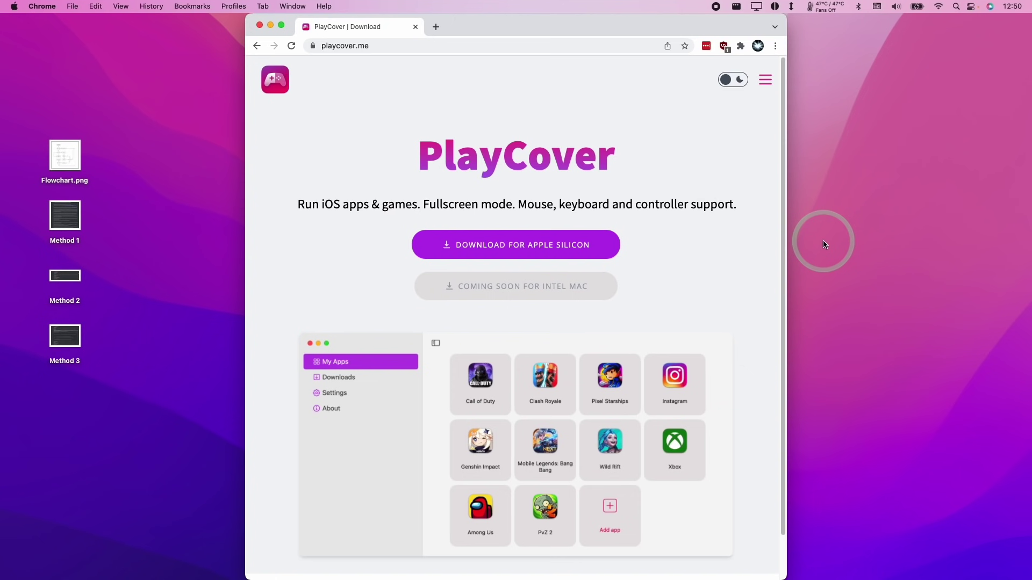
Scroll playcover.me down to its footer and open PlayCover's Discord link.
{"action": "left_click", "coordinate": [831, 344]}
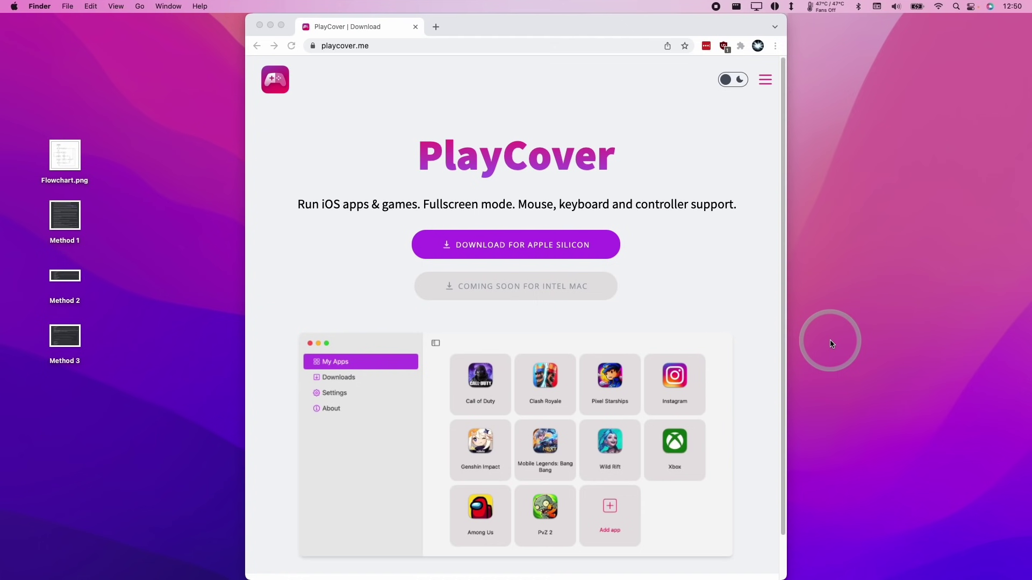
{"action": "left_click", "coordinate": [561, 190]}
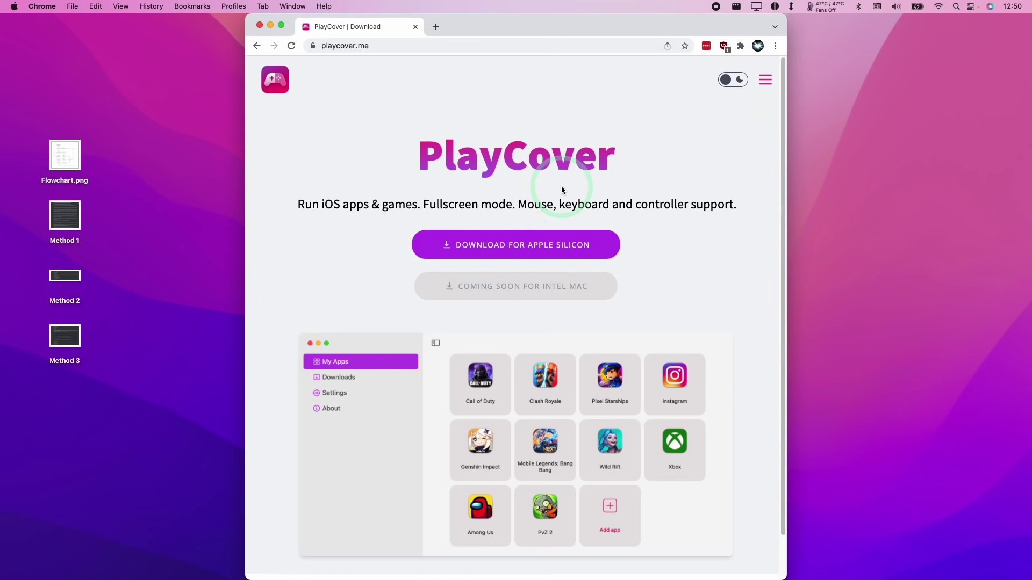
{"action": "left_click_drag", "start_coordinate": [783, 96], "coordinate": [594, 250]}
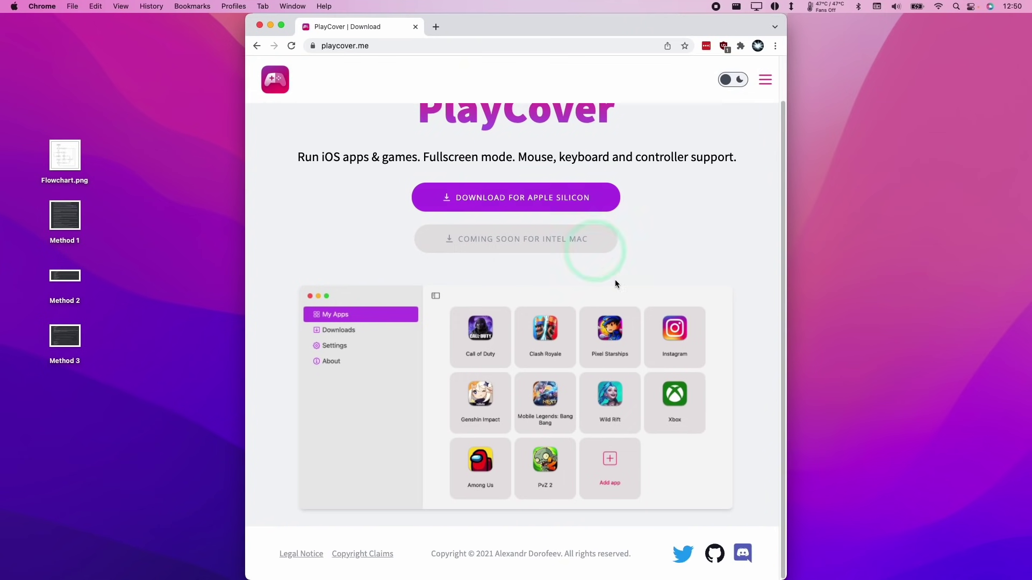
{"action": "left_click", "coordinate": [745, 553]}
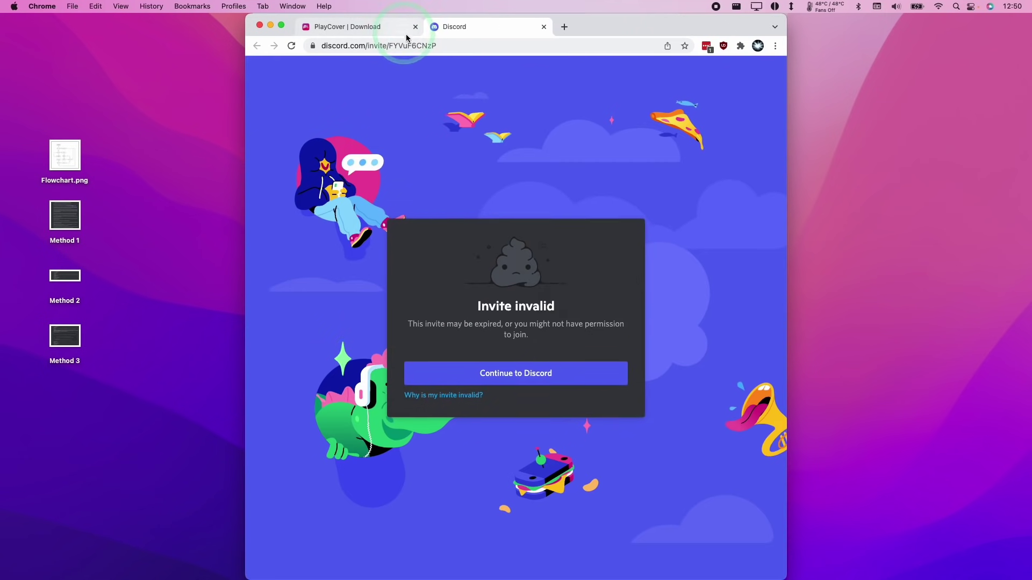
Replace the invalid invite address with discord.gg/PlayCover and load it.
{"action": "left_click", "coordinate": [397, 46]}
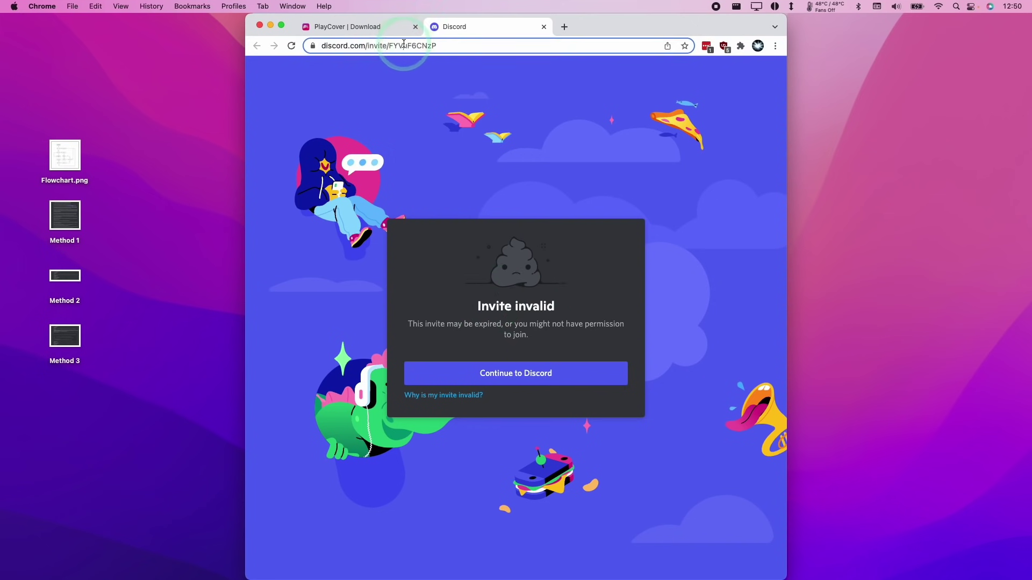
{"action": "type", "text": "discord.gg/PlayCover"}
{"action": "left_click_drag", "start_coordinate": [403, 45], "coordinate": [329, 46]}
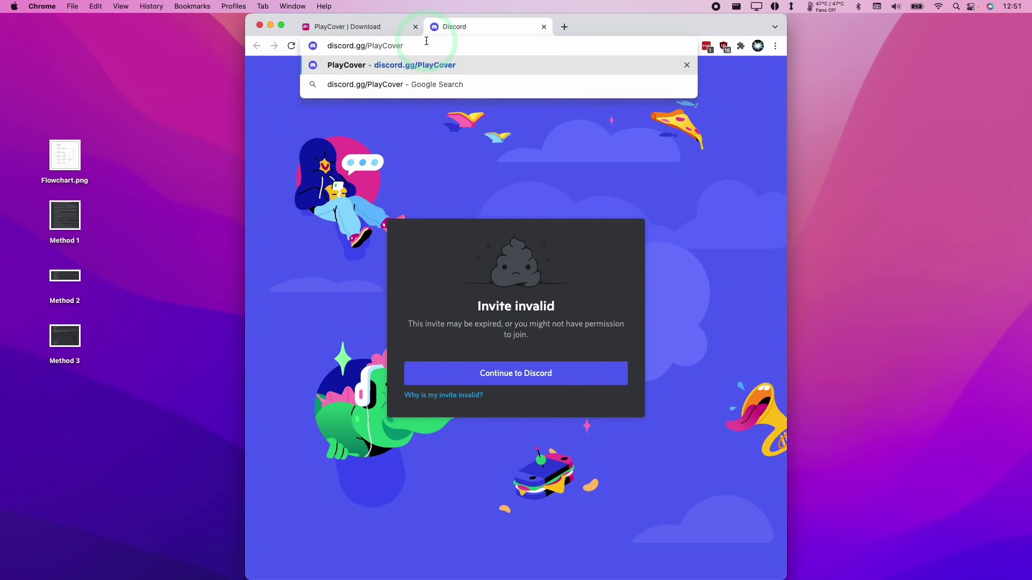
{"action": "key", "text": "Return"}
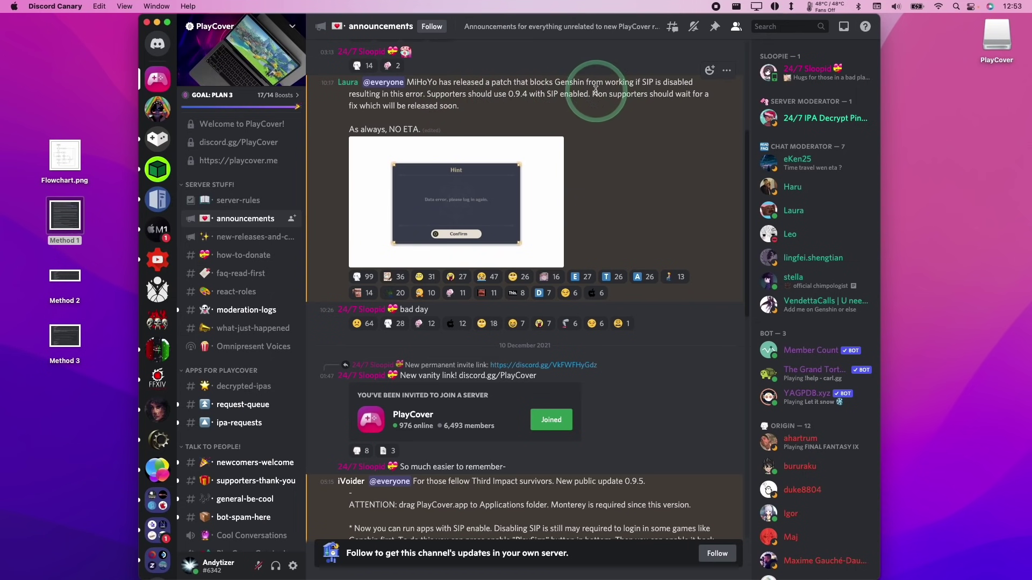
Read the help-1 channel's pinned Method 1 and Method 2 posts, then minimize Discord.
{"action": "left_click", "coordinate": [680, 88]}
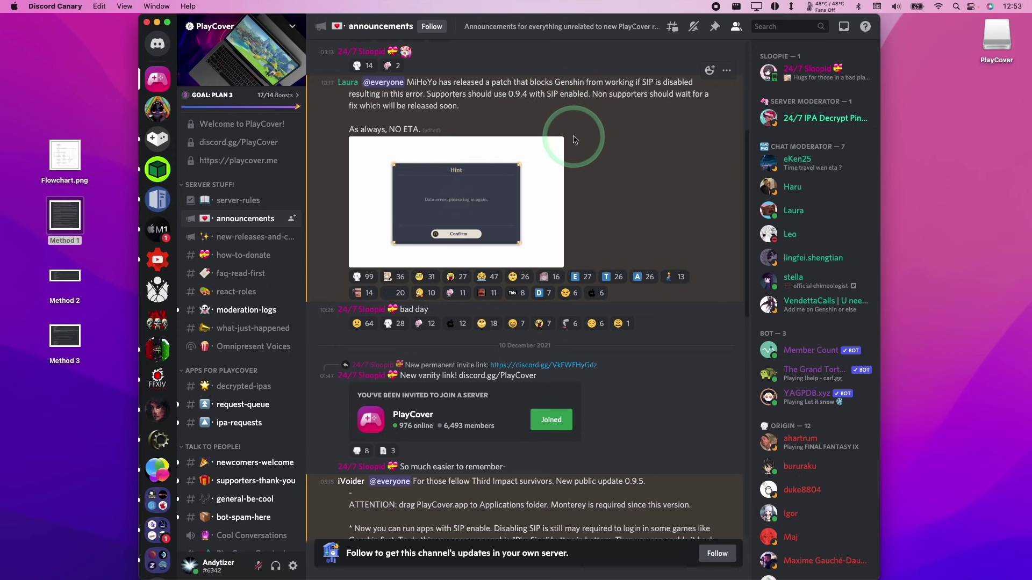
{"action": "left_click", "coordinate": [204, 475]}
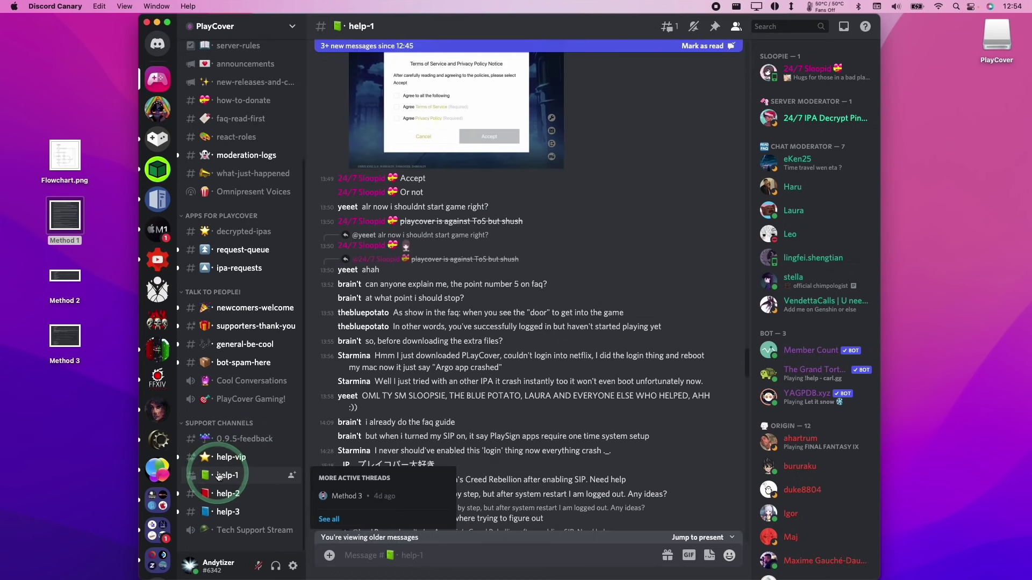
{"action": "left_click", "coordinate": [715, 26]}
{"action": "scroll", "coordinate": [667, 296], "scroll_direction": "down", "scroll_amount": 10}
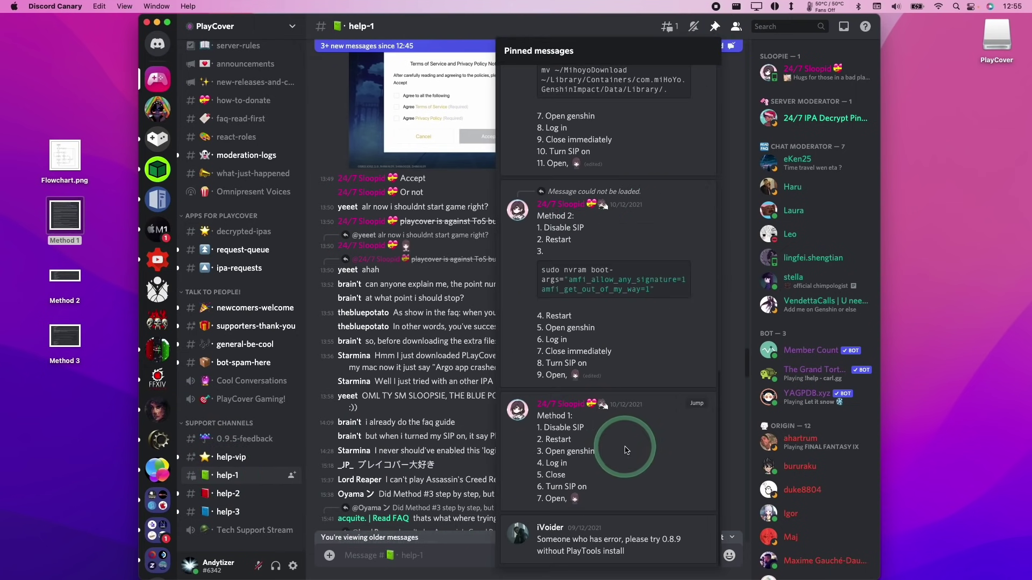
{"action": "scroll", "coordinate": [622, 409], "scroll_direction": "up", "scroll_amount": 2}
{"action": "scroll", "coordinate": [629, 317], "scroll_direction": "down", "scroll_amount": 2}
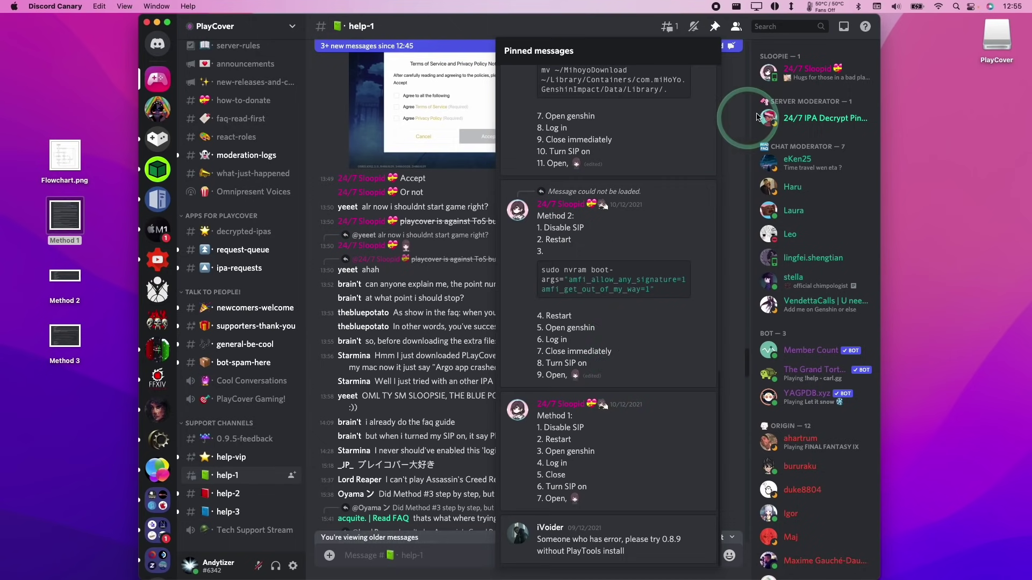
{"action": "key", "text": "super+m"}
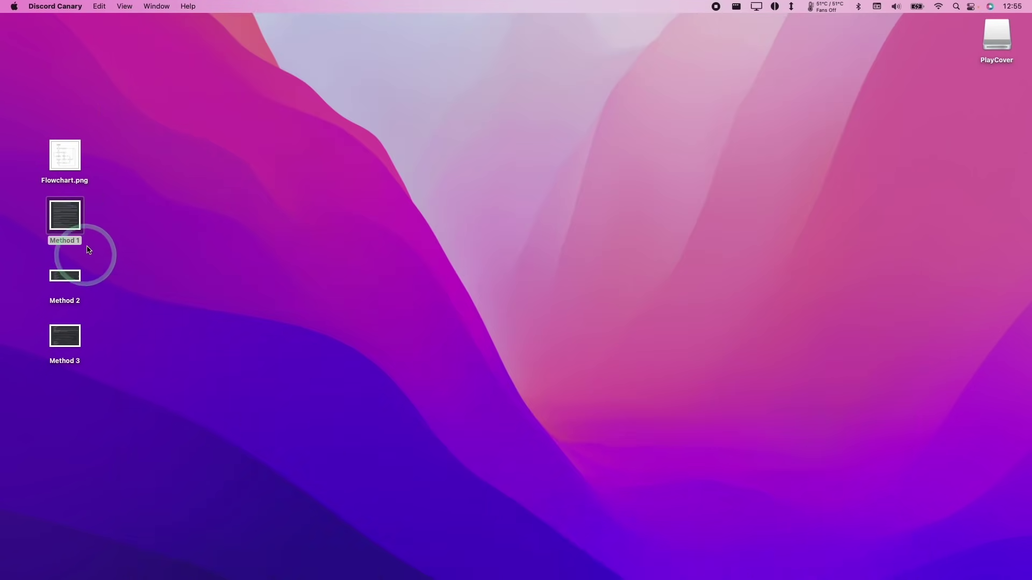
Look through the Method 1, 2 and 3 guide images, then switch Discord to decrypted-ipas.
{"action": "double_click", "coordinate": [69, 215]}
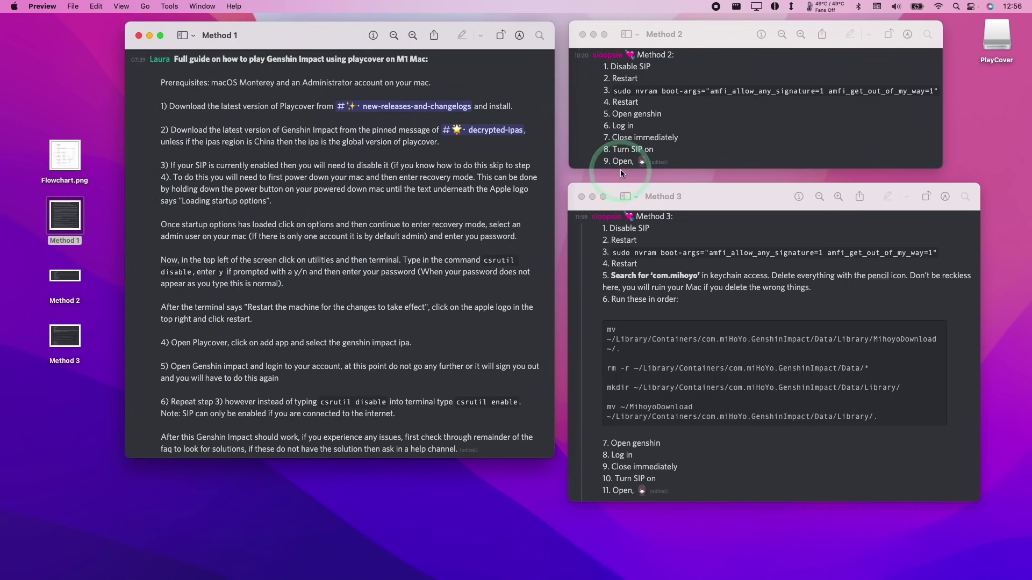
{"action": "left_click", "coordinate": [626, 156]}
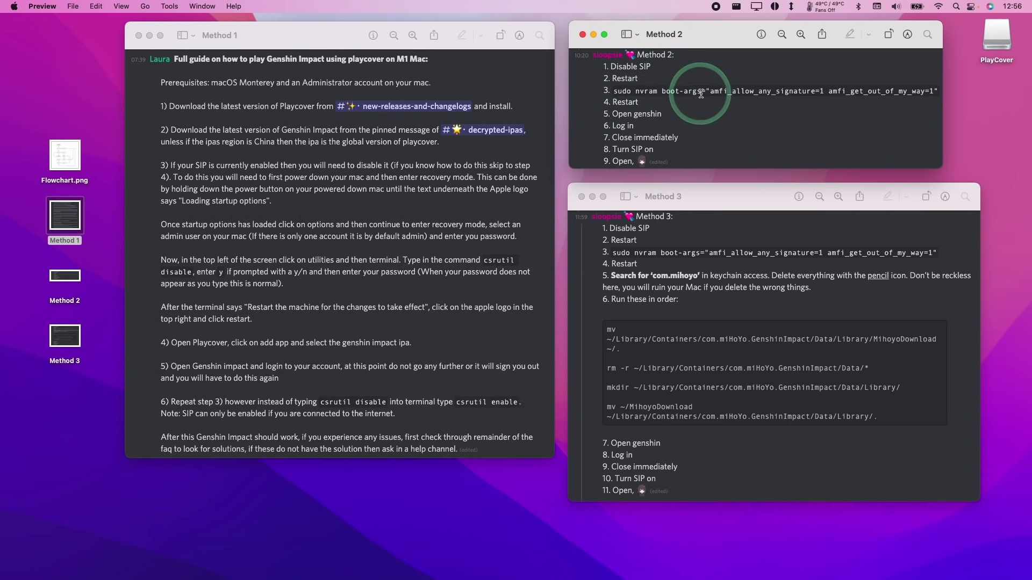
{"action": "left_click", "coordinate": [715, 294]}
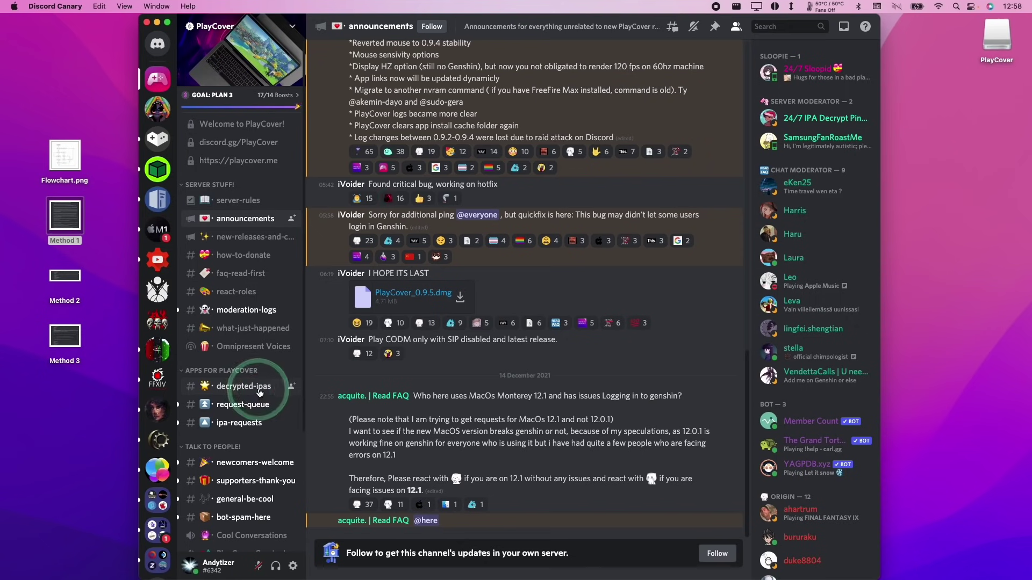
{"action": "left_click", "coordinate": [259, 389]}
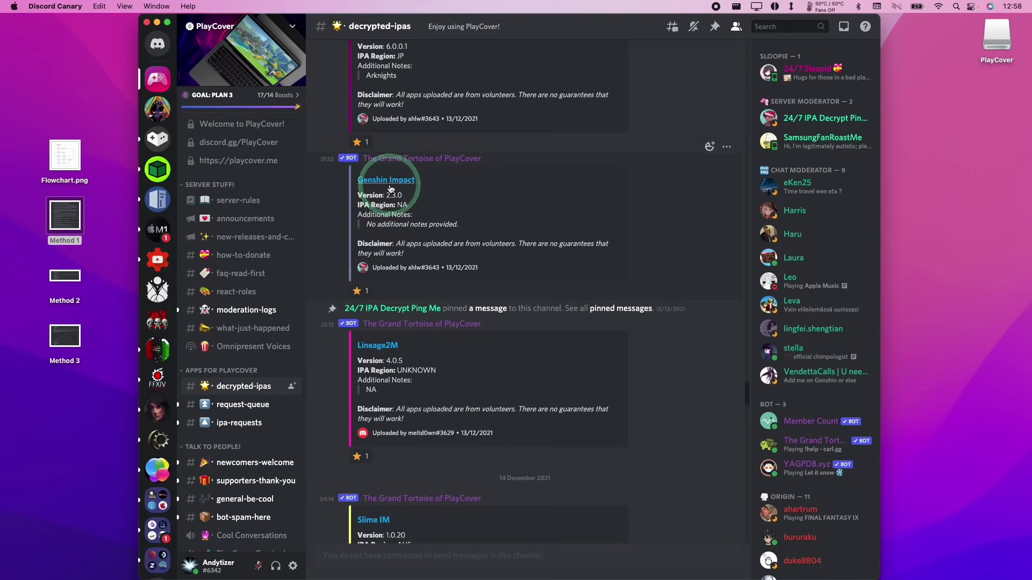
Open the NA Genshin Impact 2.3.0 link and confirm Visit Site to reach Google Drive.
{"action": "left_click", "coordinate": [373, 181]}
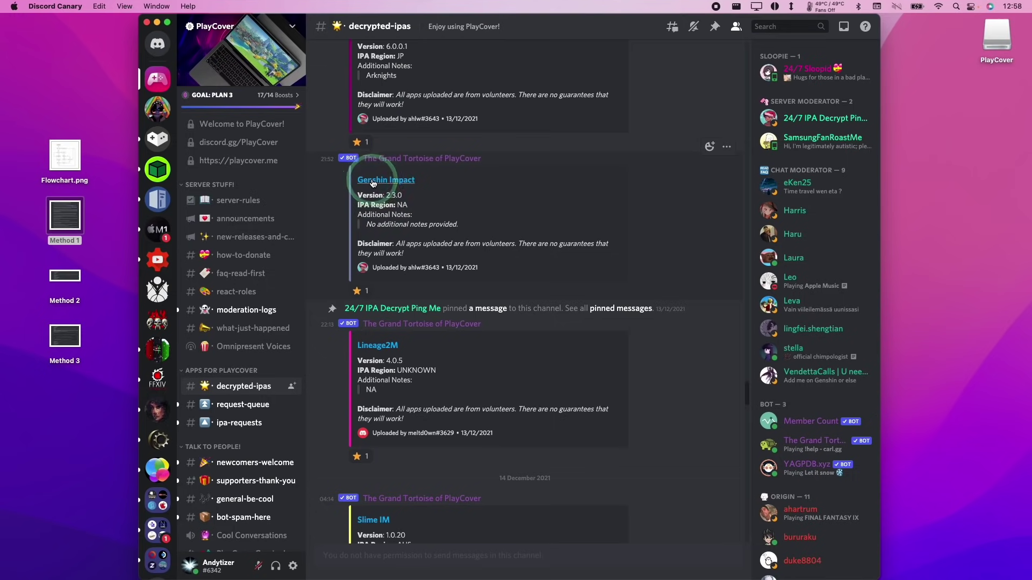
{"action": "left_click", "coordinate": [544, 338]}
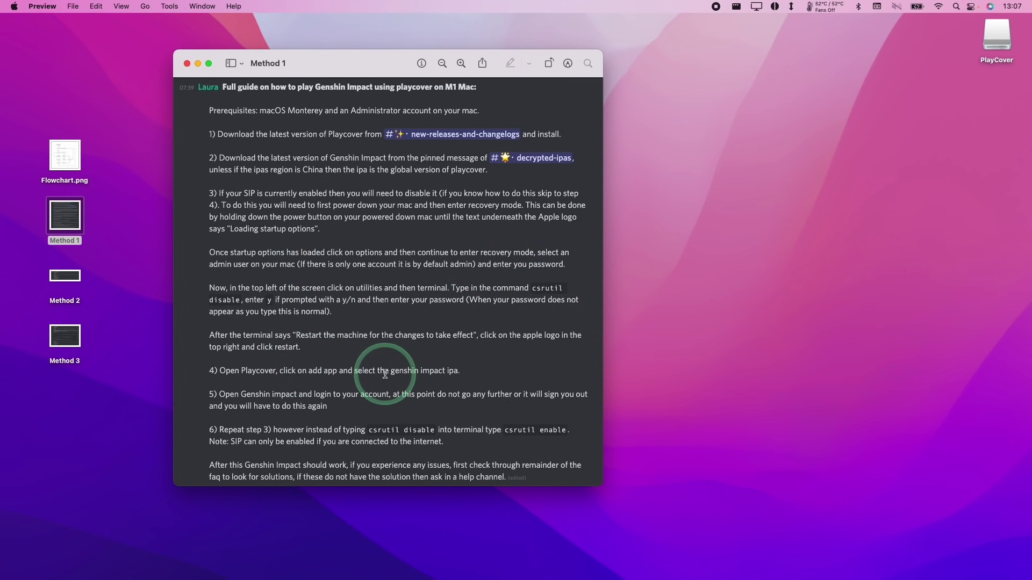
Close the Method 1 guide and shut down the Mac from the Apple menu to enter Recovery.
{"action": "left_click", "coordinate": [454, 373]}
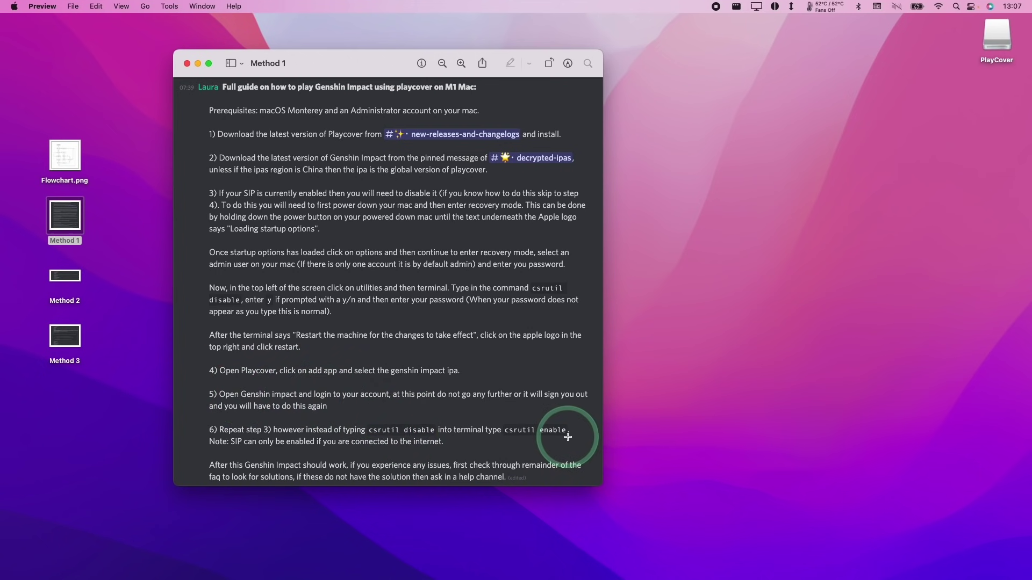
{"action": "key", "text": "super+q"}
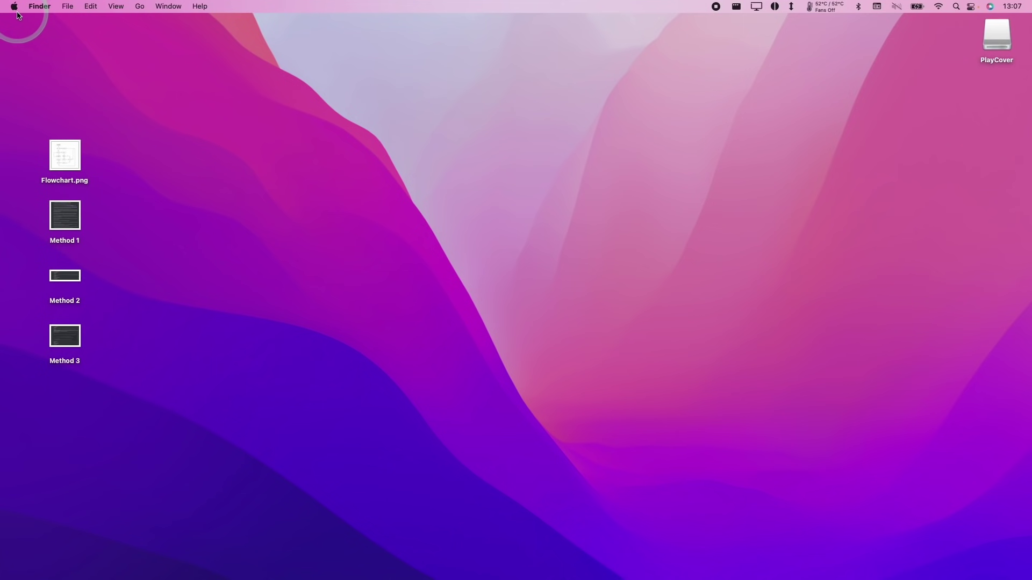
{"action": "left_click", "coordinate": [14, 7]}
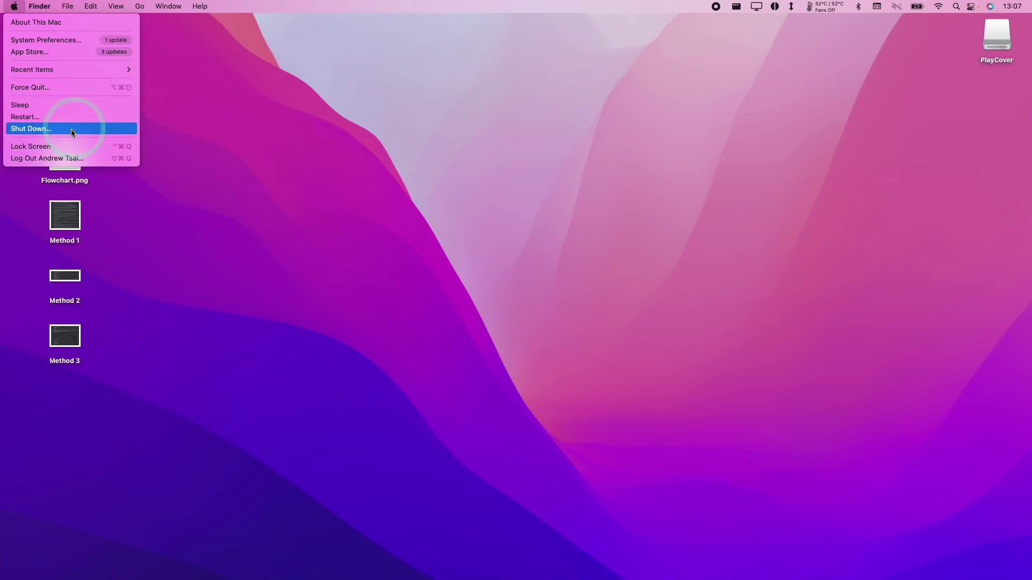
{"action": "left_click", "coordinate": [399, 208]}
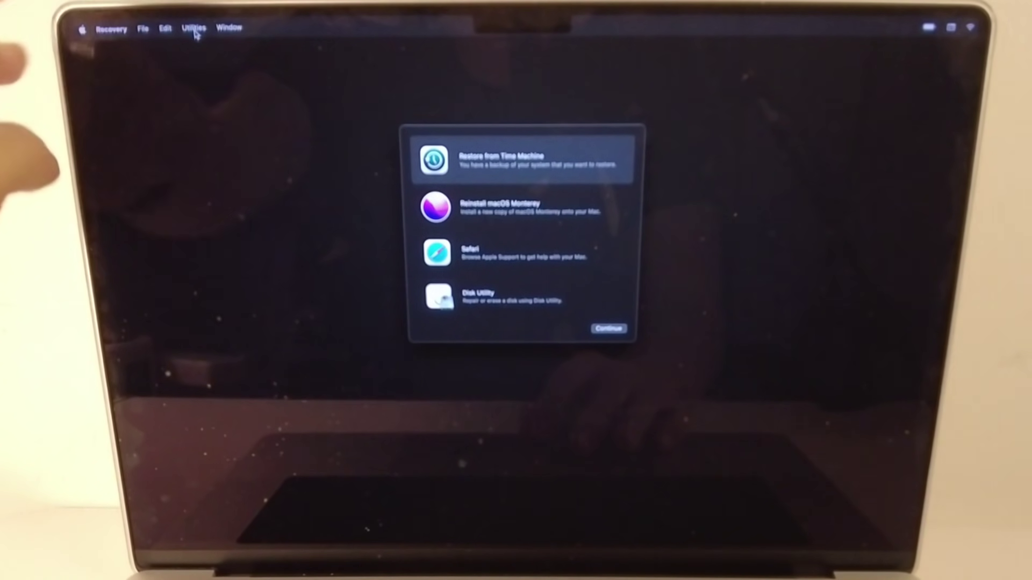
Launch Terminal from the Utilities menu in macOS Recovery.
{"action": "left_click", "coordinate": [194, 31]}
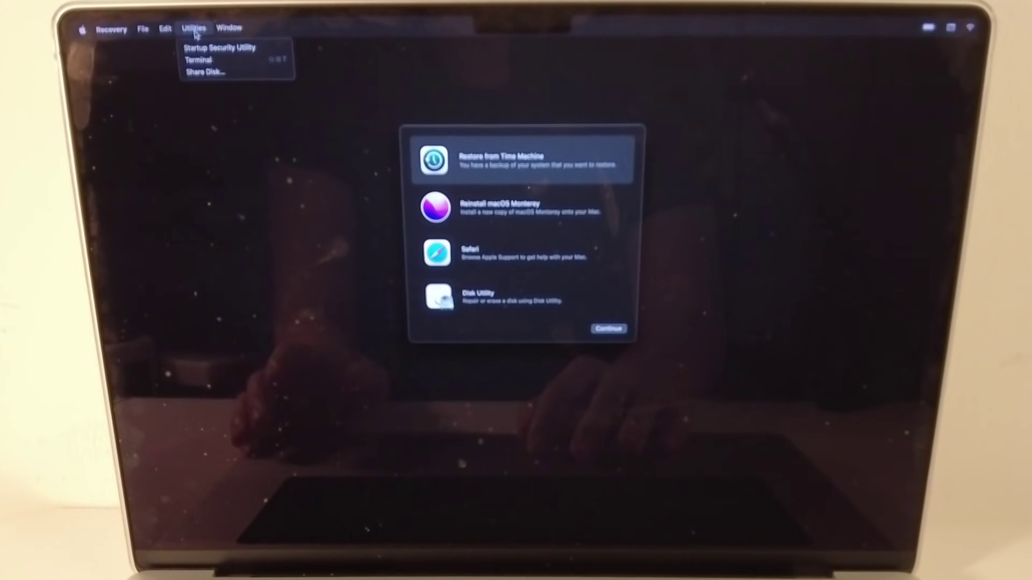
{"action": "left_click", "coordinate": [210, 64]}
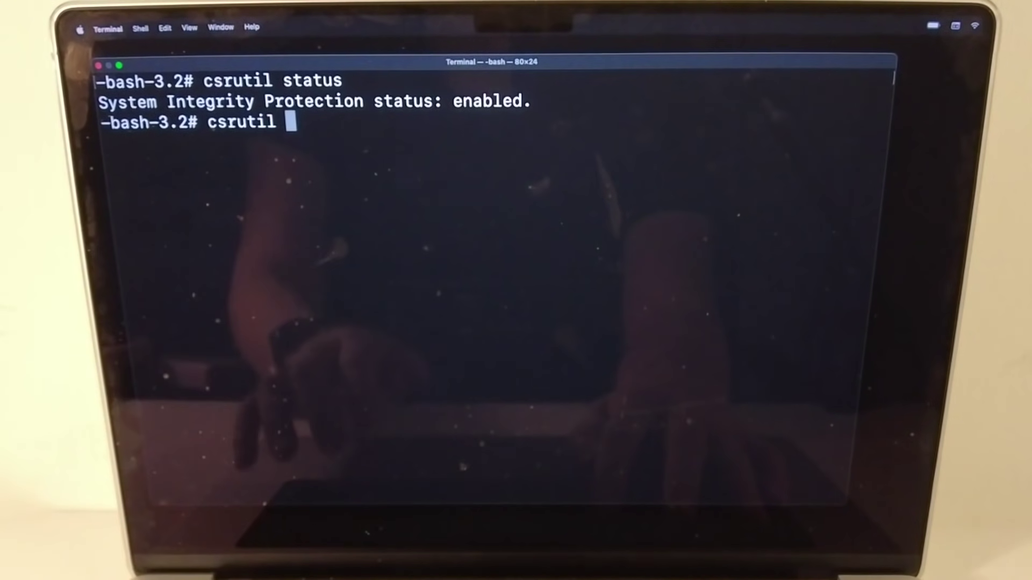
Run csrutil disable, confirm with y, authenticate with the admin credentials, then head to Restart.
{"action": "type", "text": "e"}
{"action": "key", "text": "Return"}
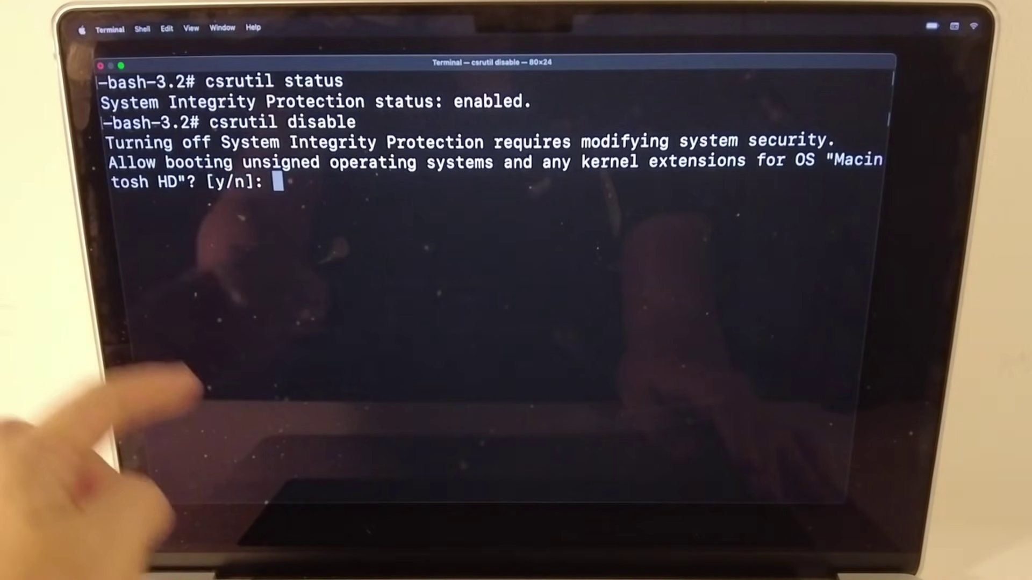
{"action": "type", "text": "y"}
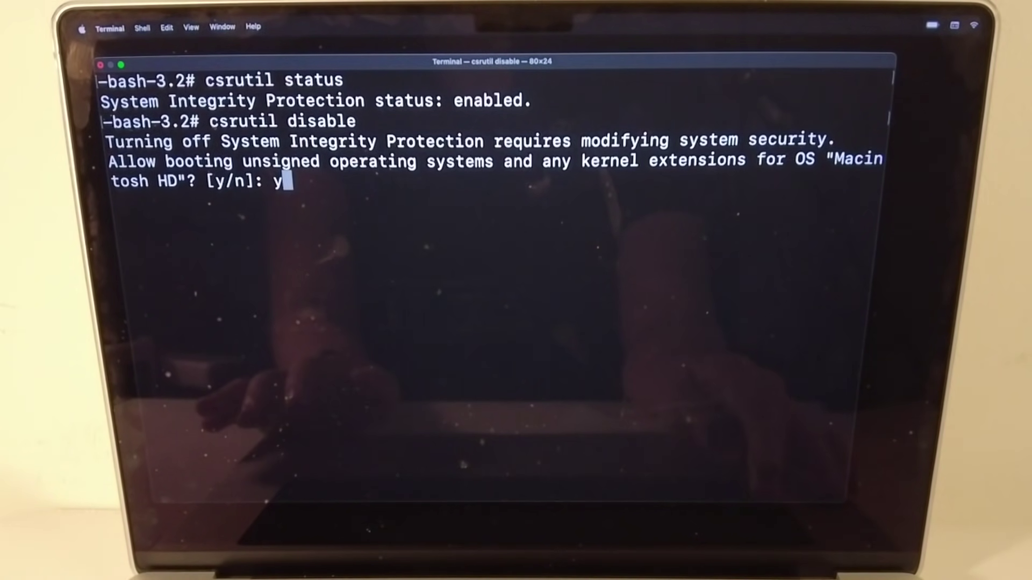
{"action": "key", "text": "Return"}
{"action": "type", "text": "andrewtsai"}
{"action": "key", "text": "Return"}
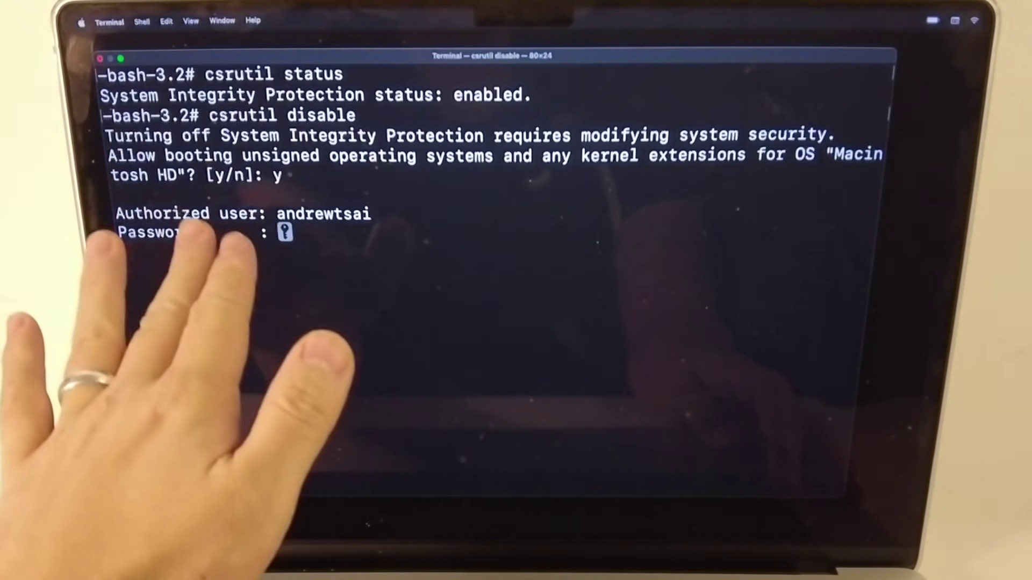
{"action": "key", "text": "Return"}
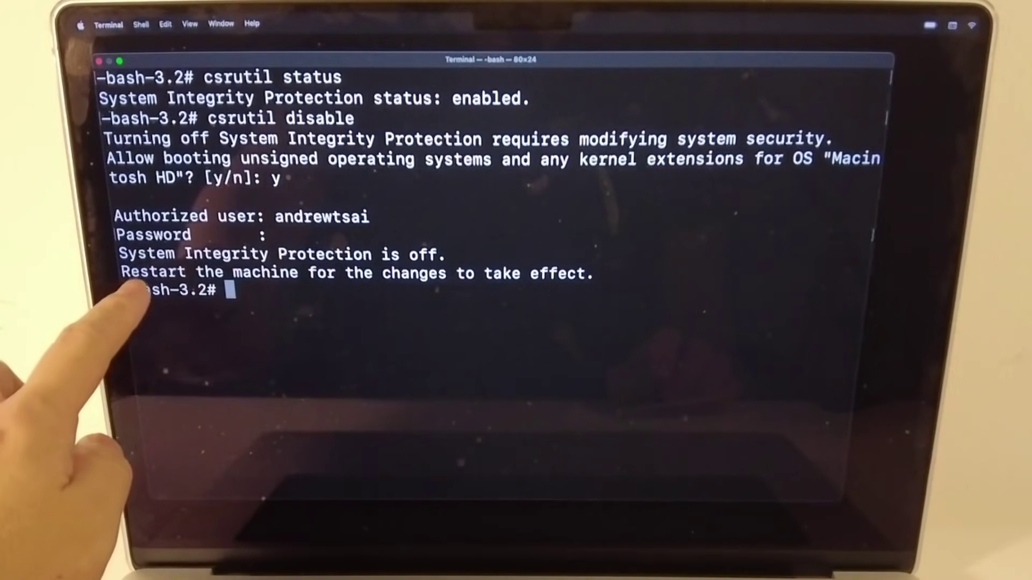
{"action": "left_click", "coordinate": [80, 26]}
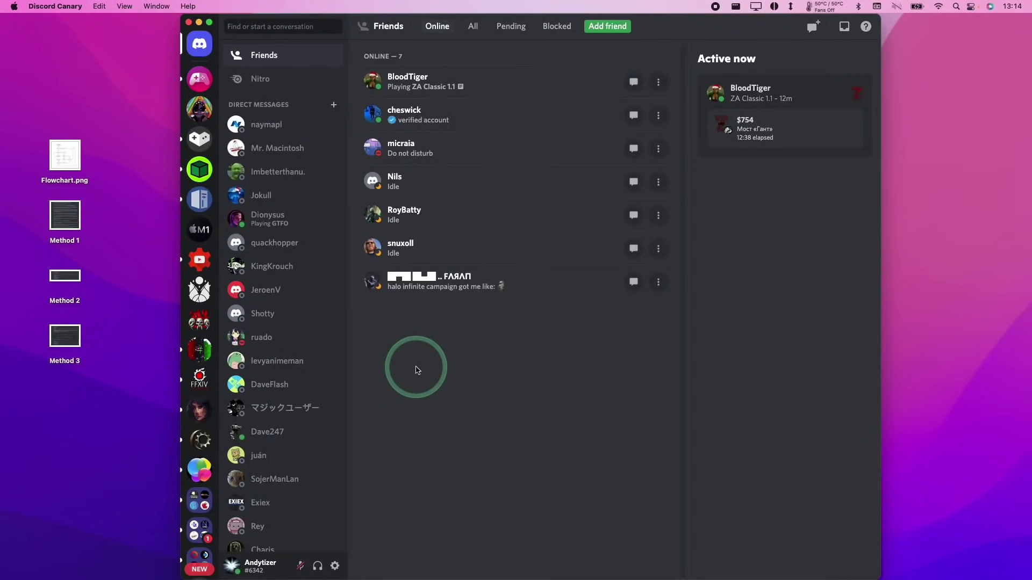
Download the PlayCover 0.9.5 .dmg attachment from the PlayCover server's #announcements channel in Discord.
{"action": "left_click", "coordinate": [203, 89]}
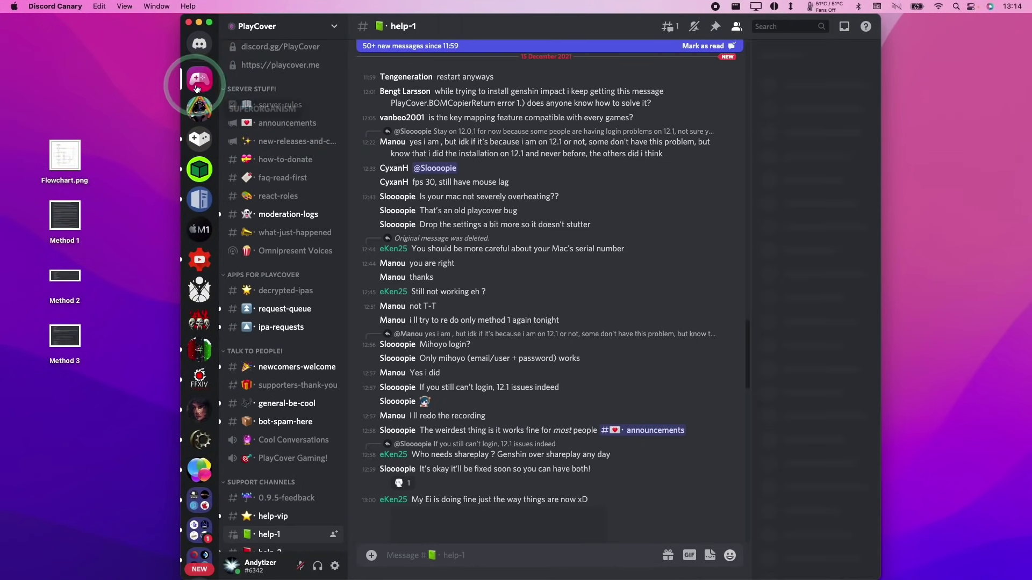
{"action": "left_click", "coordinate": [277, 126]}
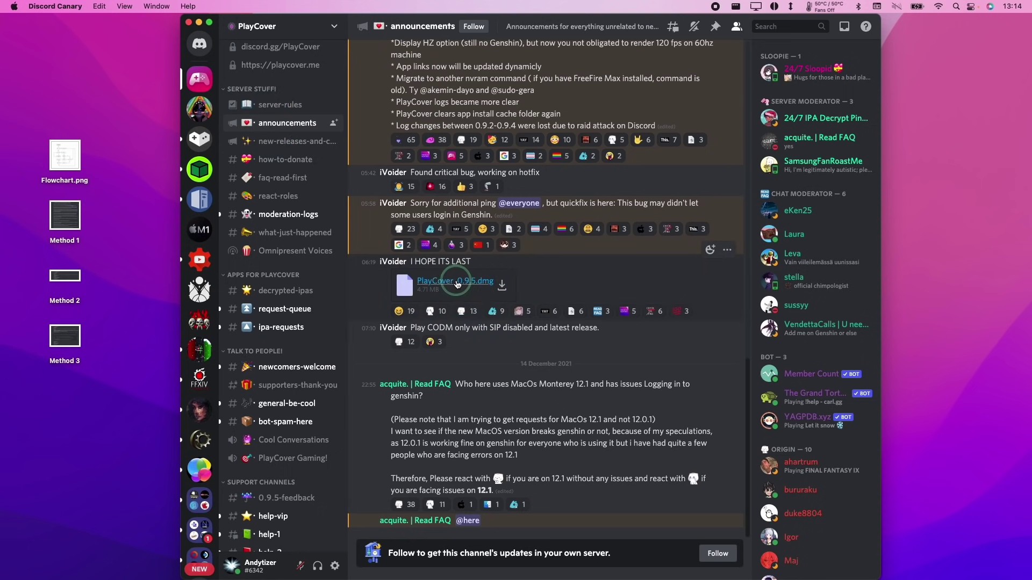
{"action": "left_click", "coordinate": [502, 286]}
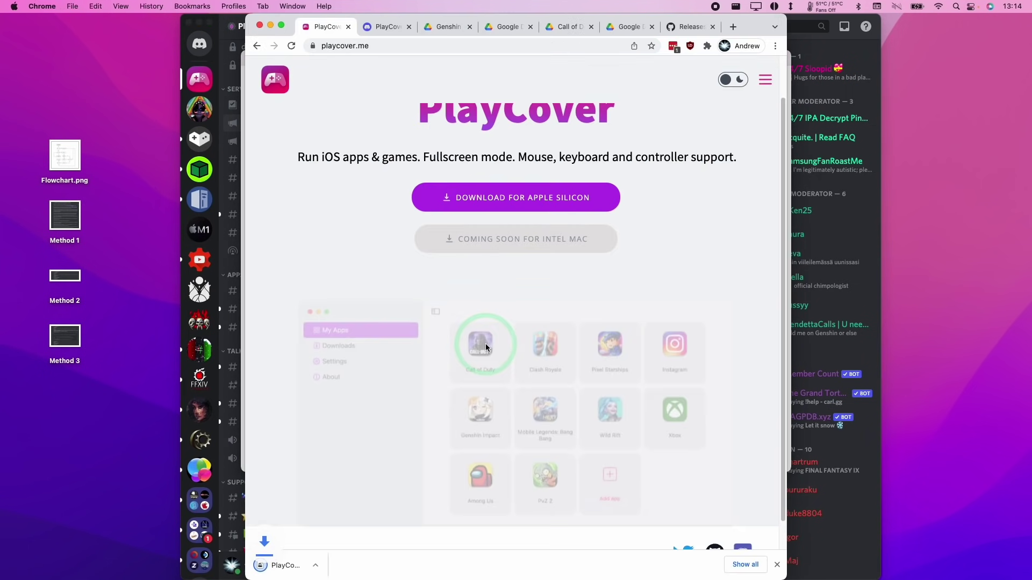
{"action": "left_click", "coordinate": [129, 574]}
Mount PlayCover_0.9.5.dmg from Downloads and copy PlayCover into the Applications folder.
{"action": "left_click", "coordinate": [141, 562]}
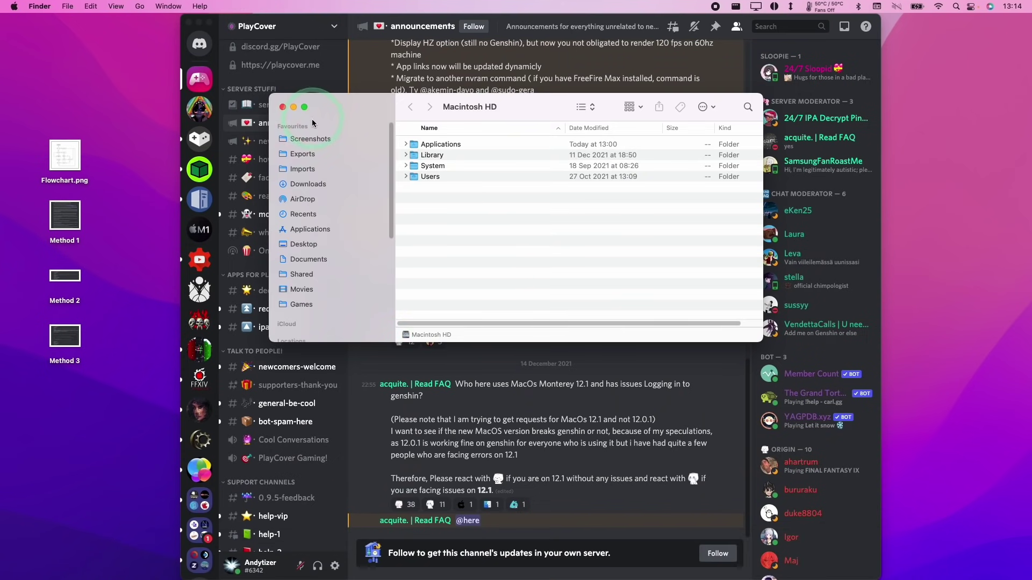
{"action": "left_click", "coordinate": [317, 189]}
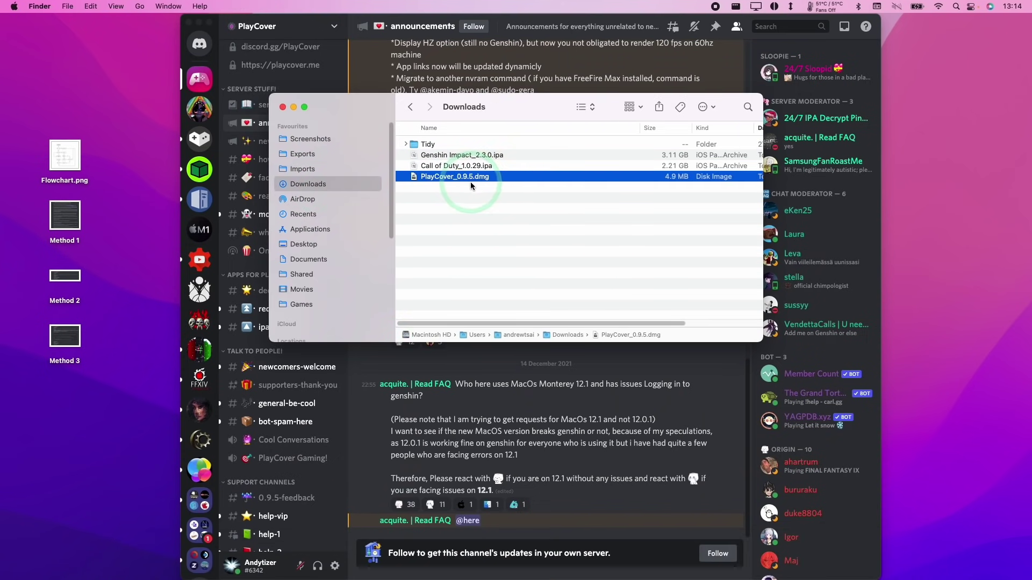
{"action": "left_click", "coordinate": [154, 426]}
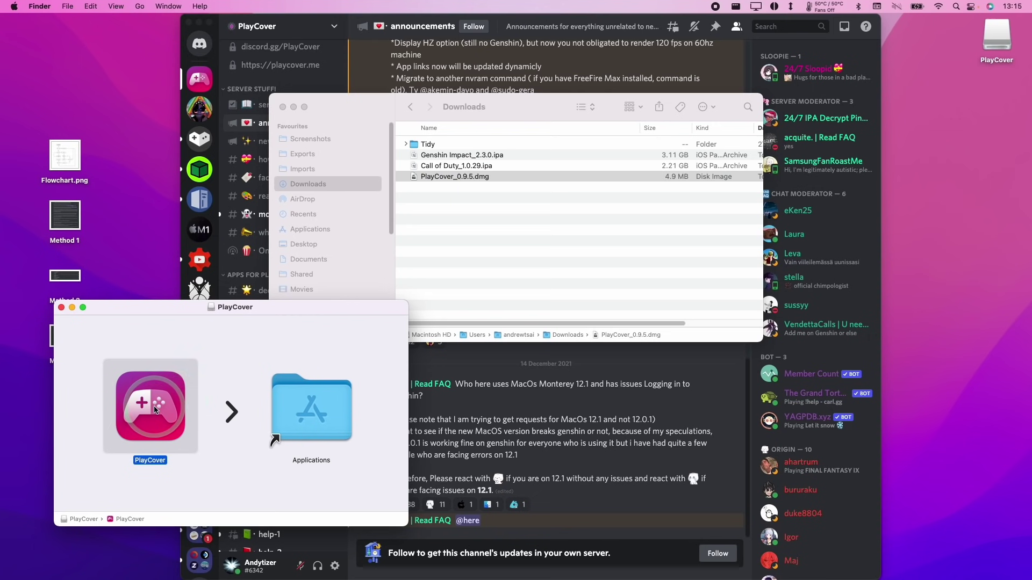
{"action": "left_click_drag", "start_coordinate": [154, 411], "coordinate": [288, 419]}
Launch PlayCover from Applications via right-click Open, confirming past the unverified-developer warning.
{"action": "left_click", "coordinate": [356, 330]}
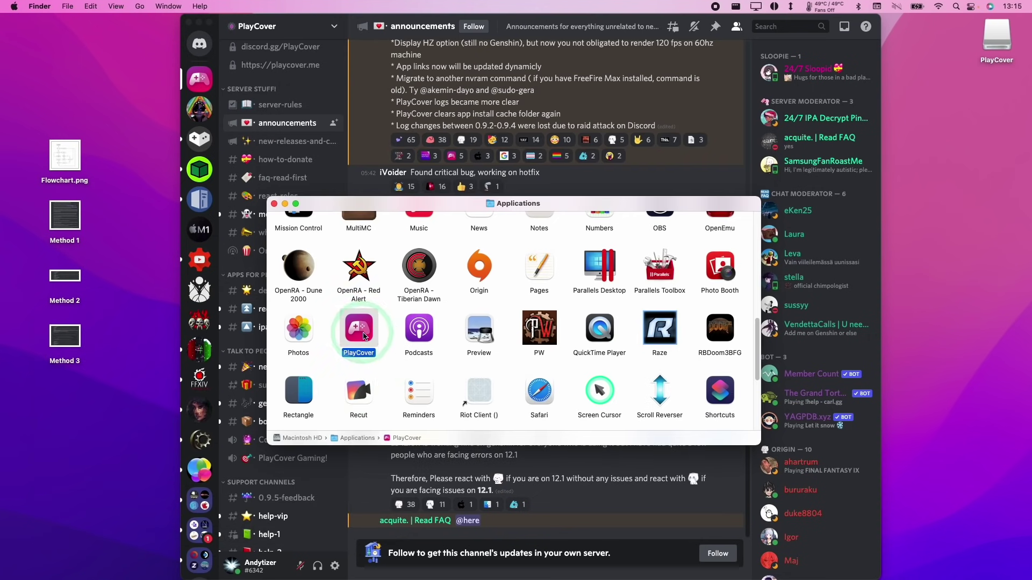
{"action": "right_click", "coordinate": [358, 328]}
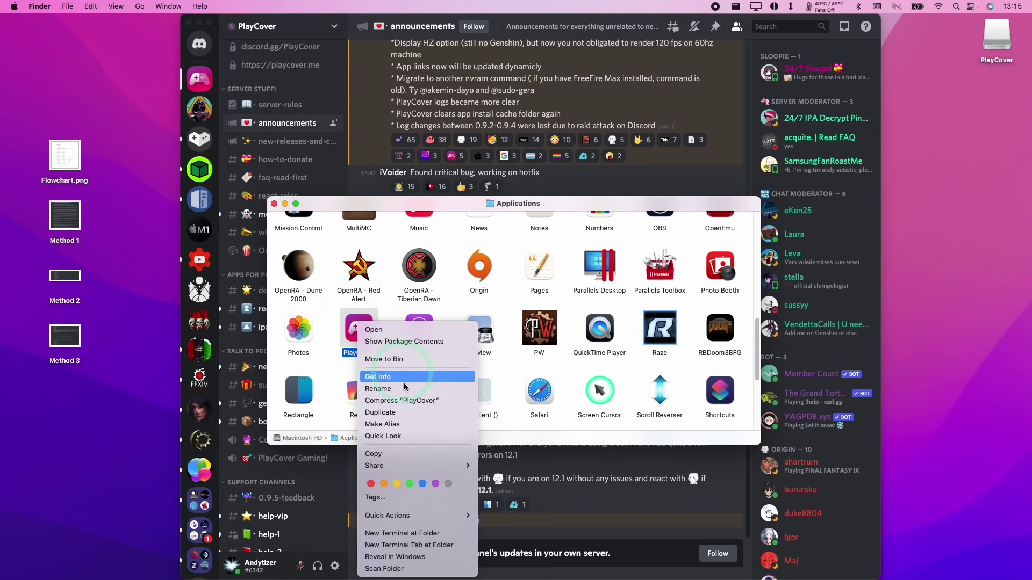
{"action": "left_click", "coordinate": [367, 331]}
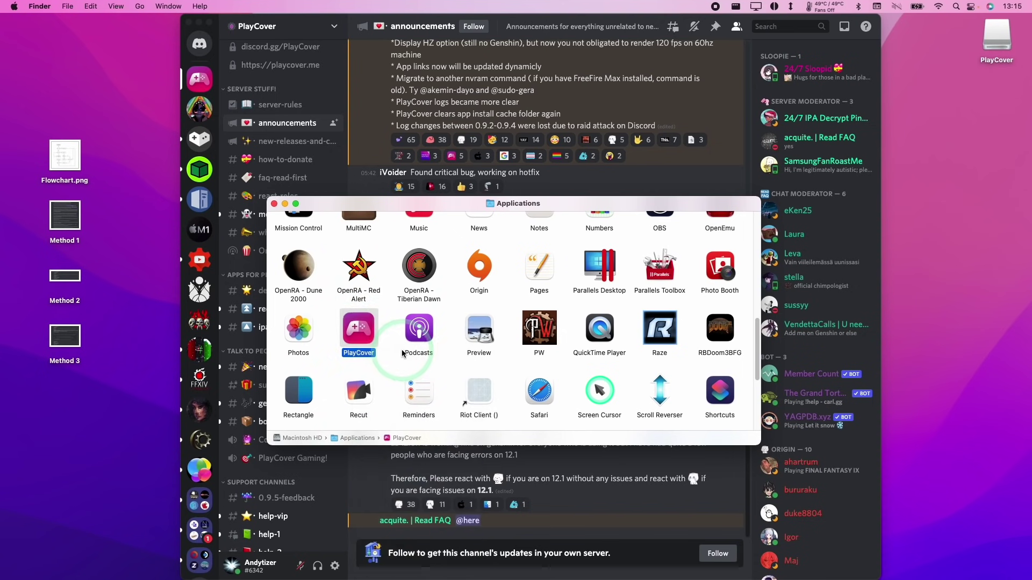
{"action": "left_click", "coordinate": [487, 275]}
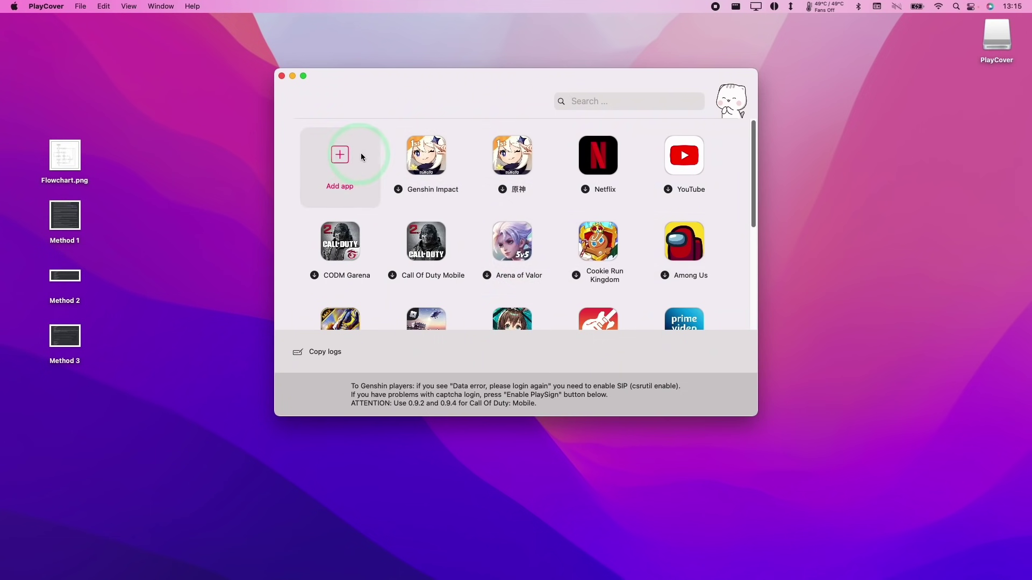
Add Genshin Impact_2.3.0.ipa from Downloads to the PlayCover library and launch the game.
{"action": "left_click", "coordinate": [338, 167]}
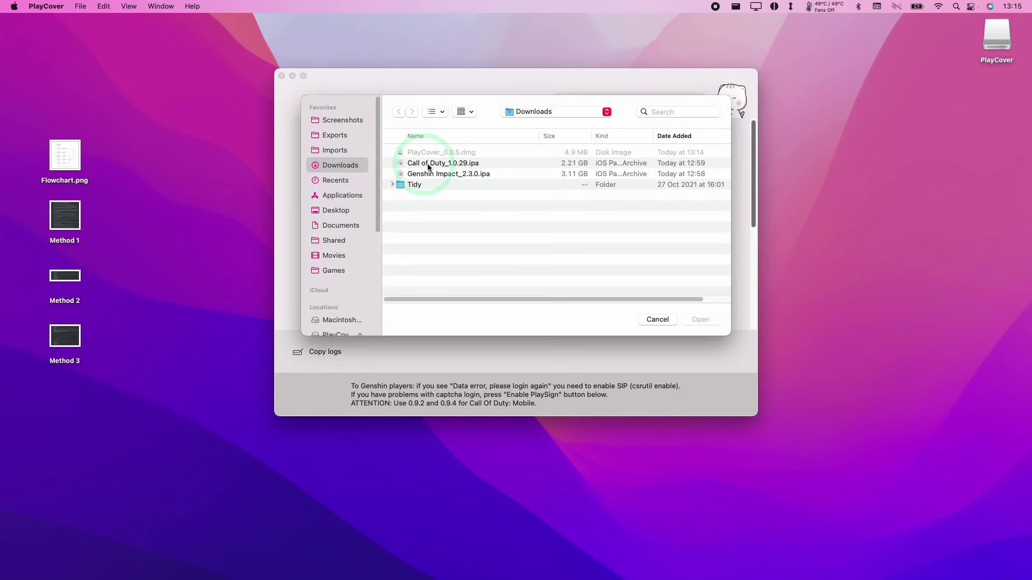
{"action": "left_click", "coordinate": [423, 174]}
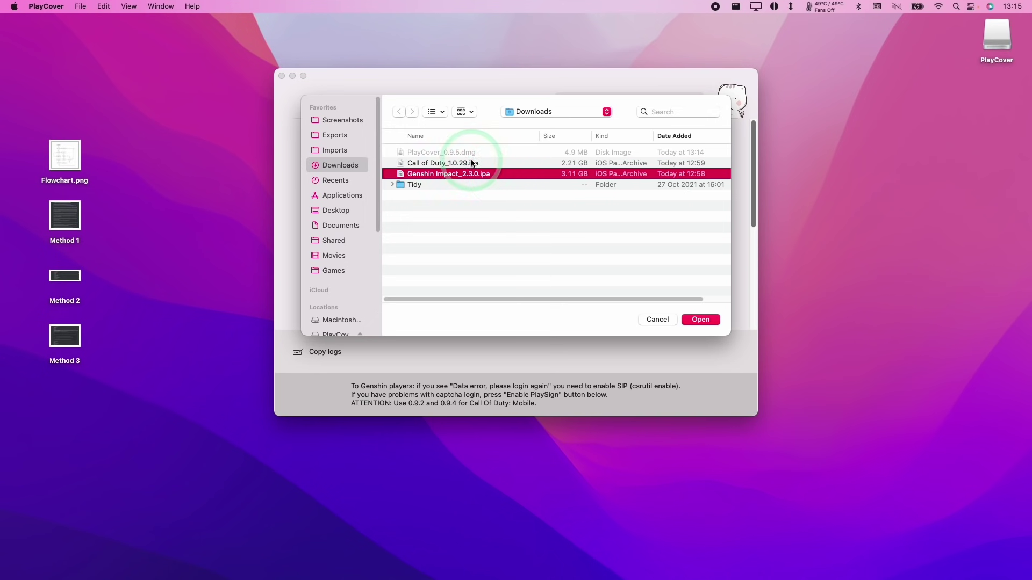
{"action": "left_click", "coordinate": [695, 322]}
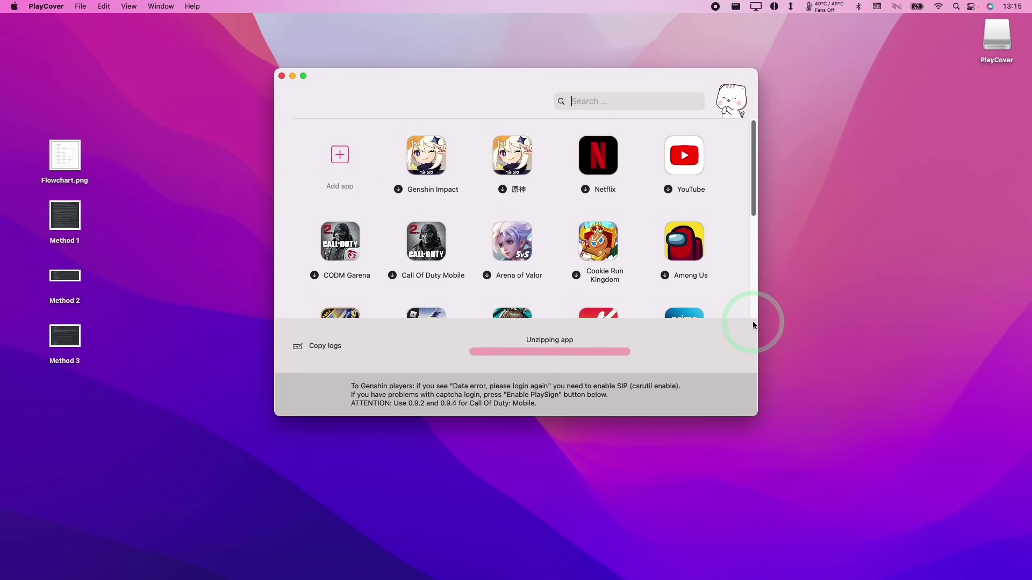
{"action": "left_click", "coordinate": [446, 192]}
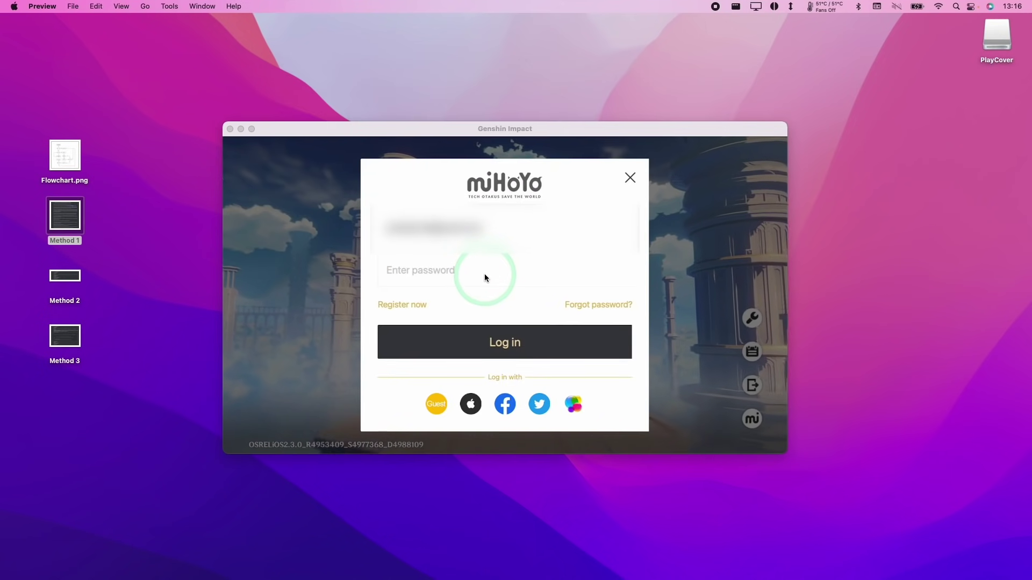
Enter the account password in the miHoYo login form and log in to reach START GAME.
{"action": "left_click", "coordinate": [485, 273]}
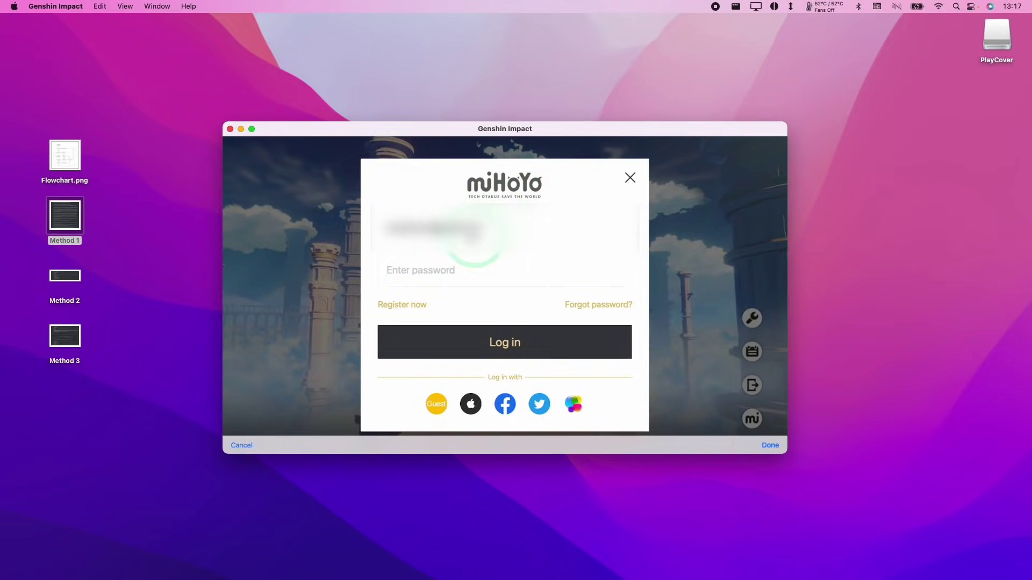
{"action": "left_click", "coordinate": [494, 267]}
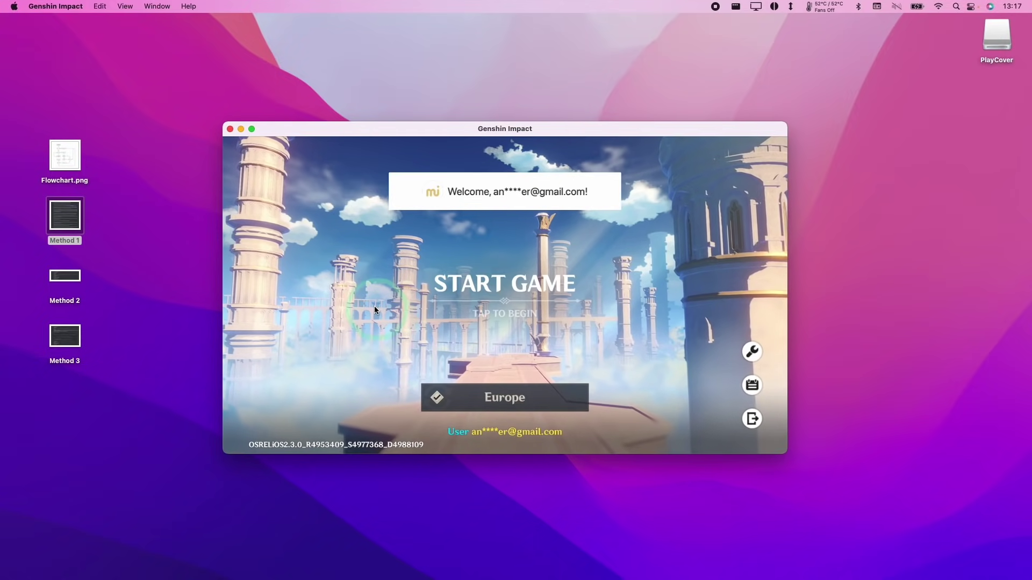
{"action": "left_click", "coordinate": [268, 314]}
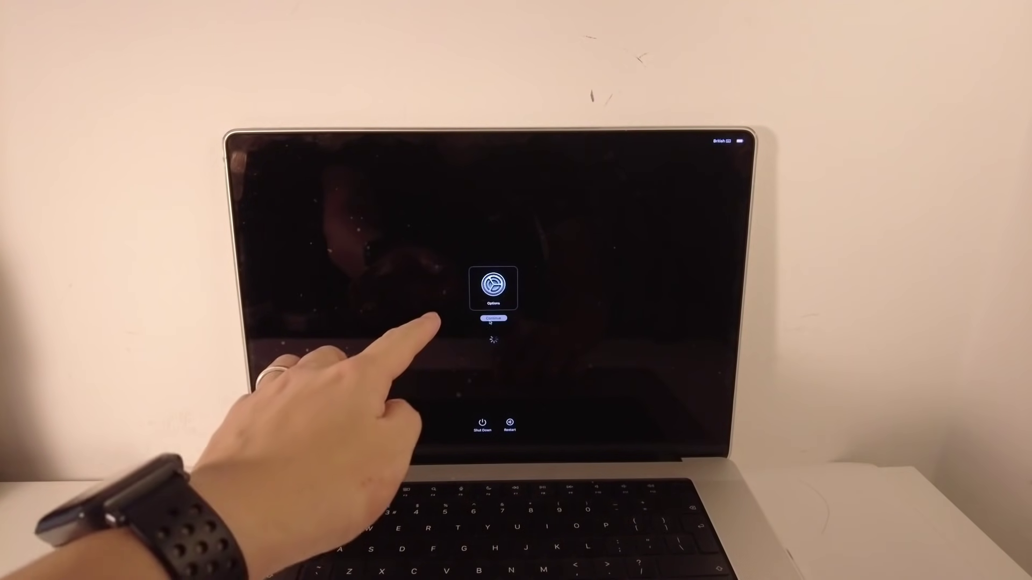
Continue from the startup options into Recovery and open Terminal from Utilities.
{"action": "left_click", "coordinate": [491, 319]}
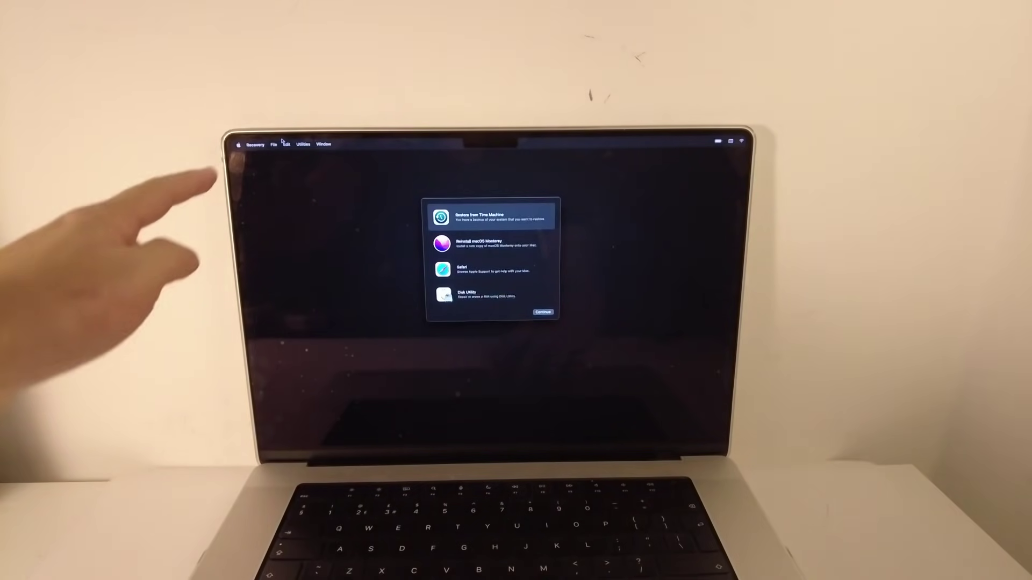
{"action": "left_click", "coordinate": [303, 144]}
{"action": "left_click", "coordinate": [311, 161]}
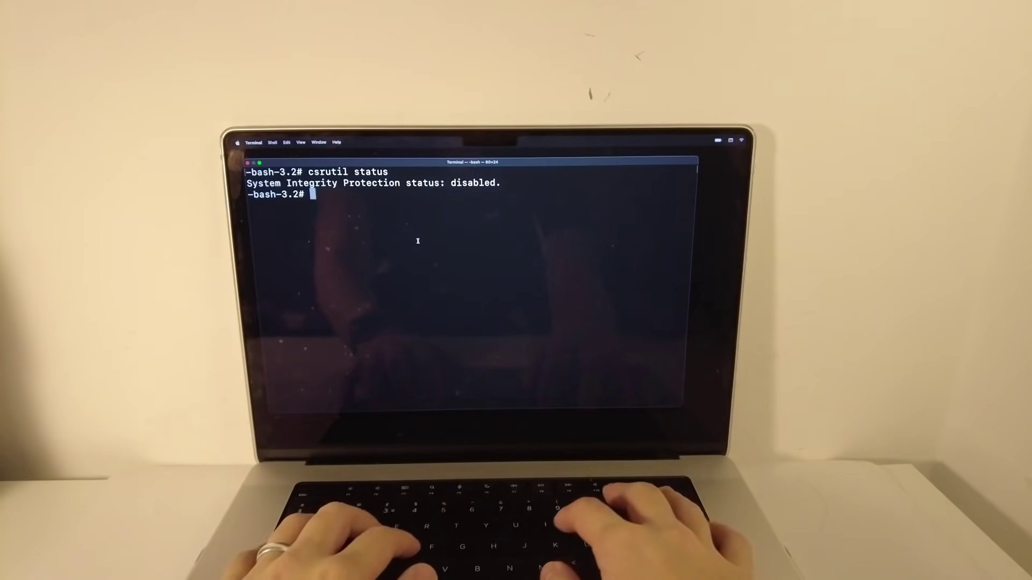
Run csrutil enable, answering y and authorising with the admin password.
{"action": "type", "text": "csrutil enable"}
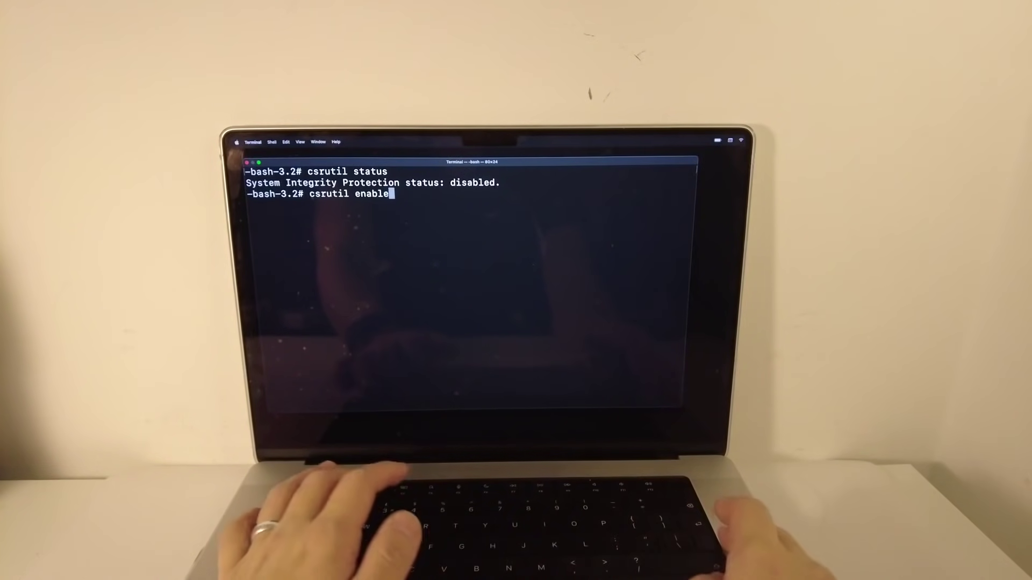
{"action": "key", "text": "Return"}
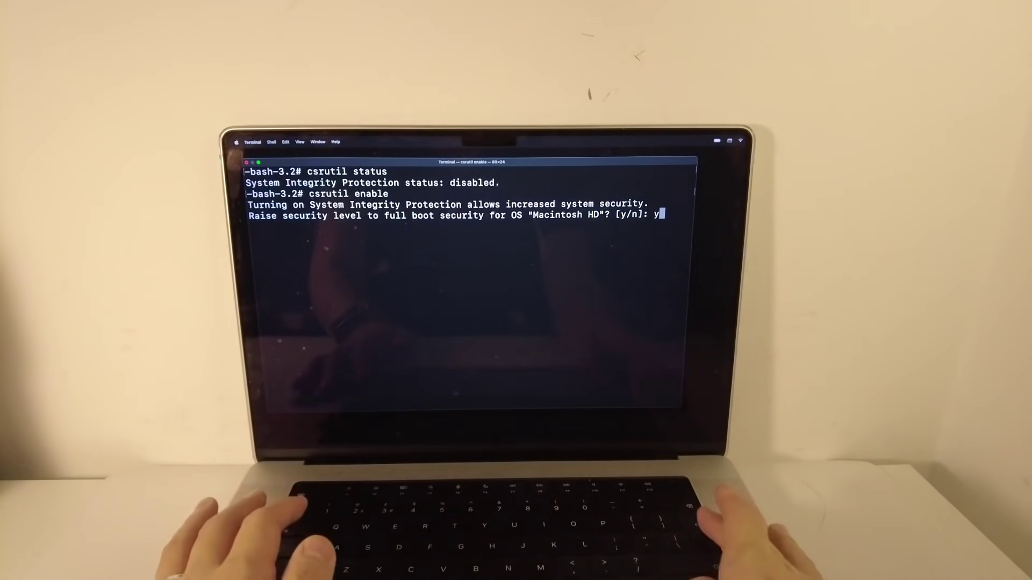
{"action": "type", "text": "y"}
{"action": "key", "text": "Return"}
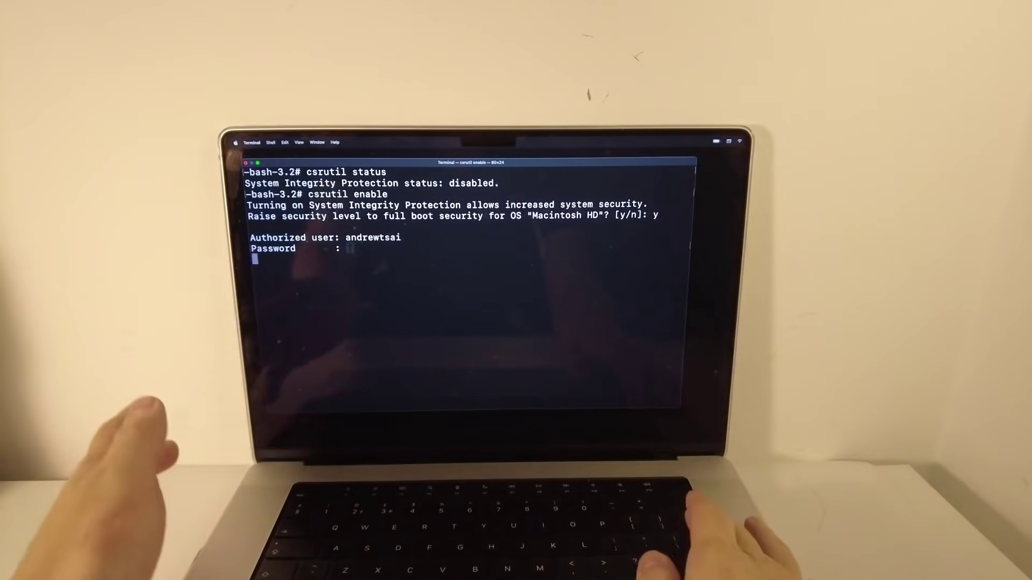
{"action": "key", "text": "Return"}
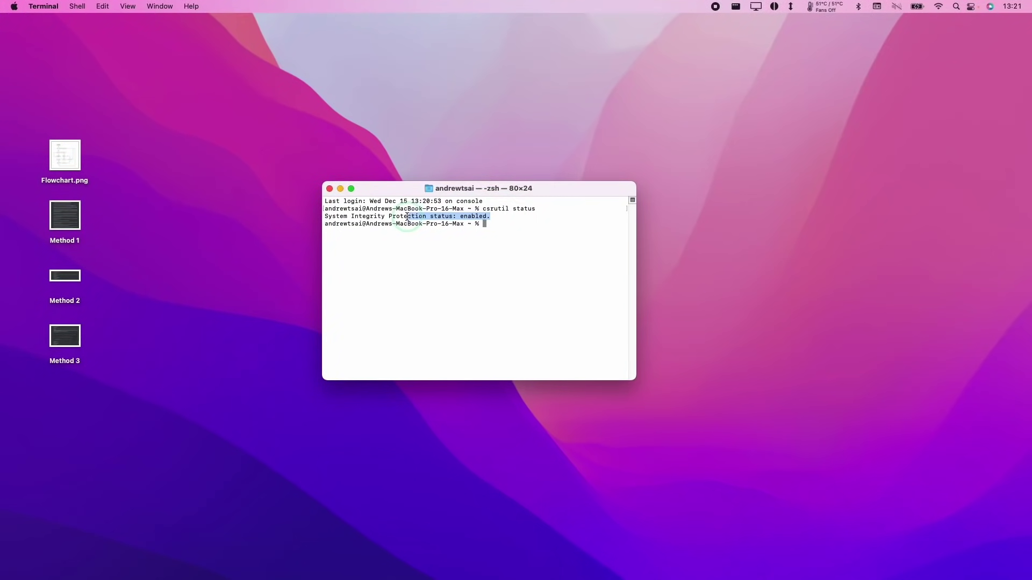
Minimise Terminal and relaunch Genshin Impact from PlayCover in the Dock.
{"action": "left_click", "coordinate": [342, 191]}
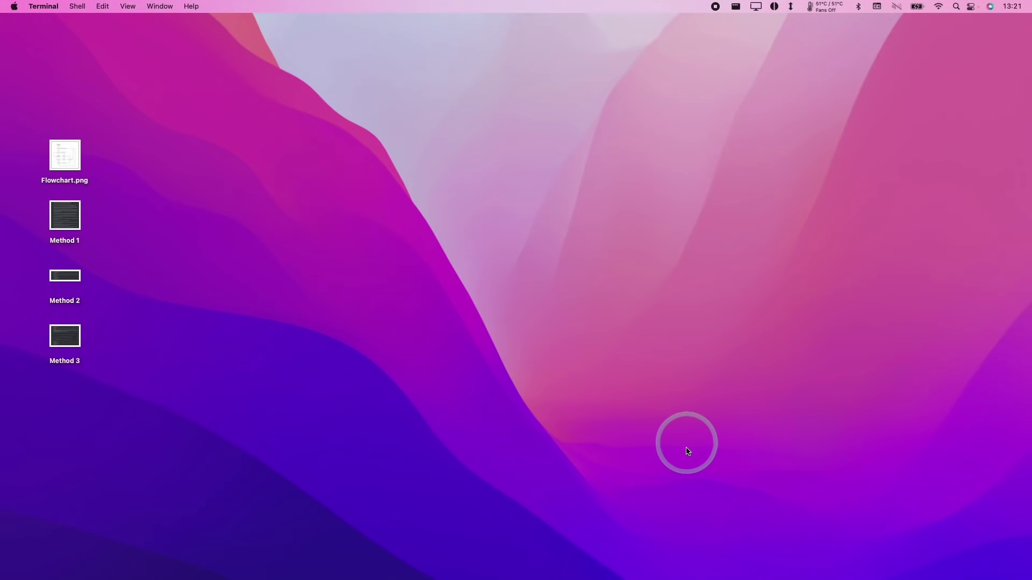
{"action": "mouse_move", "coordinate": [742, 575]}
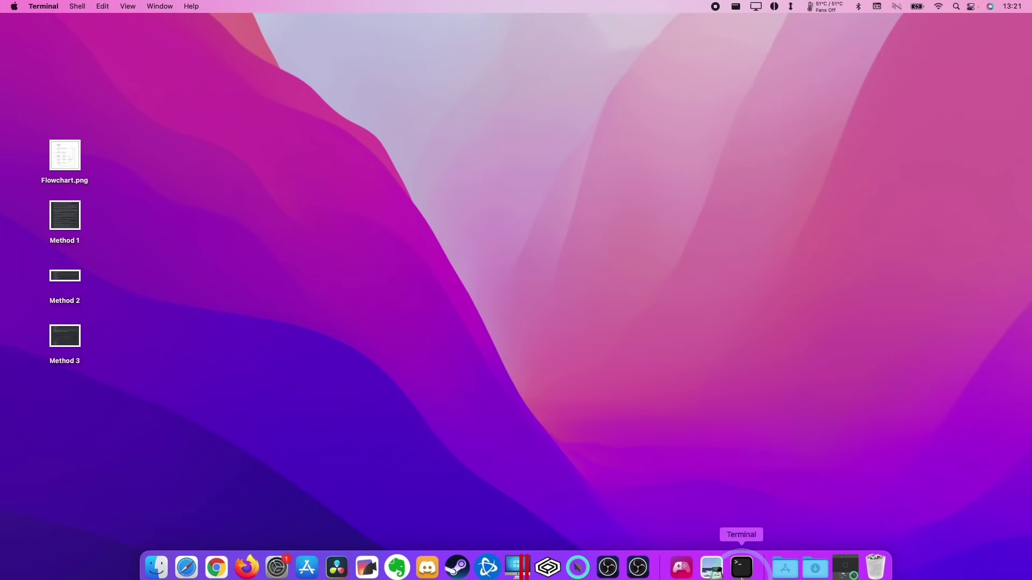
{"action": "left_click", "coordinate": [691, 567]}
{"action": "left_click", "coordinate": [427, 161]}
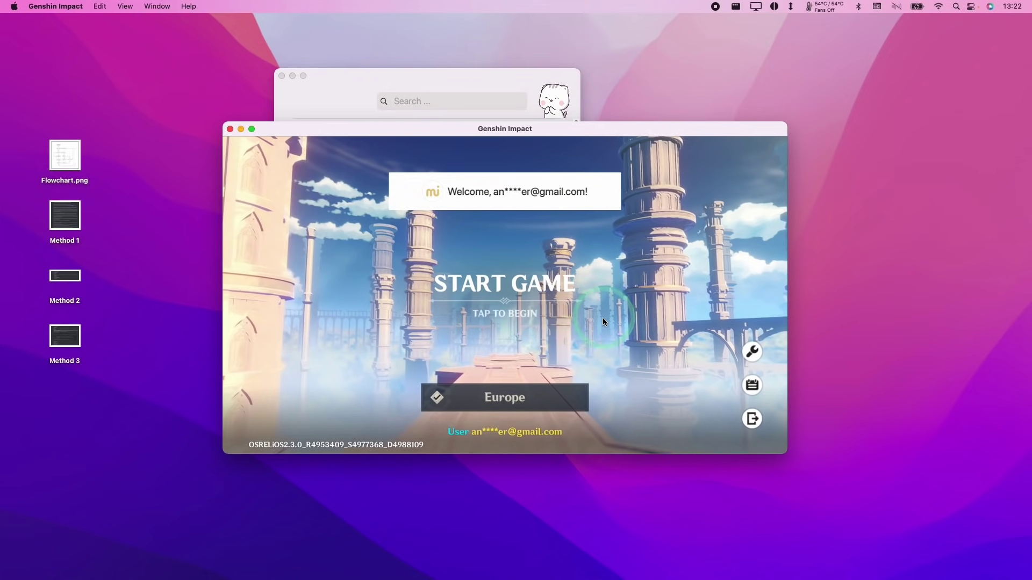
Start the game from the title screen and enter the open world.
{"action": "left_click", "coordinate": [506, 295]}
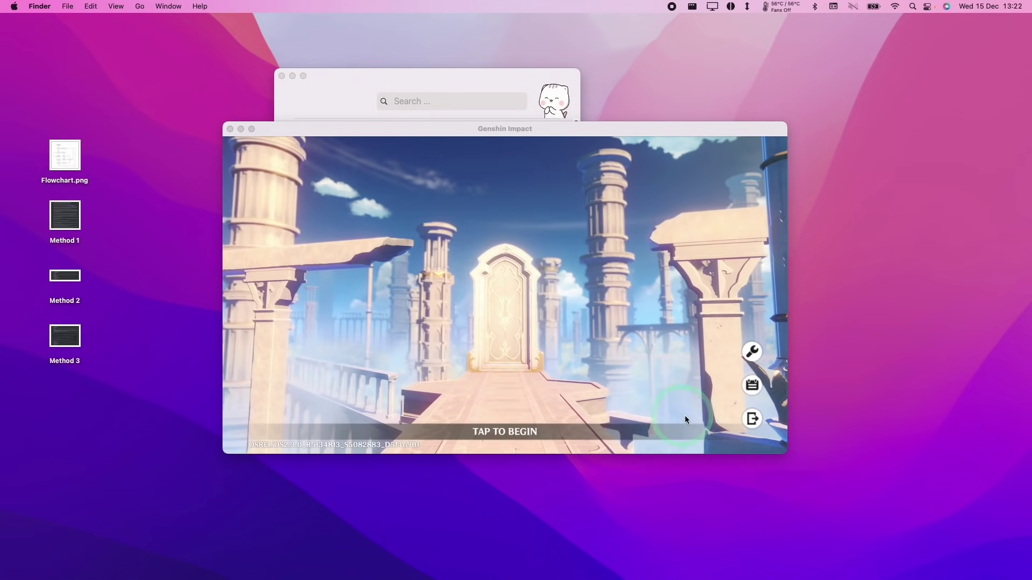
{"action": "left_click", "coordinate": [511, 411]}
{"action": "left_click", "coordinate": [501, 333]}
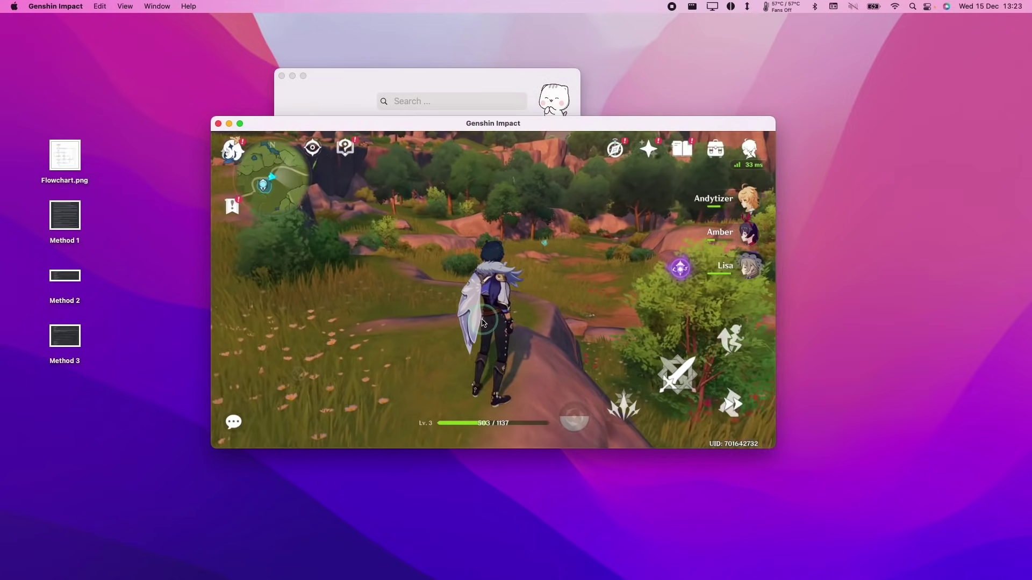
Test the character's sword attacks in the field.
{"action": "left_click", "coordinate": [482, 323]}
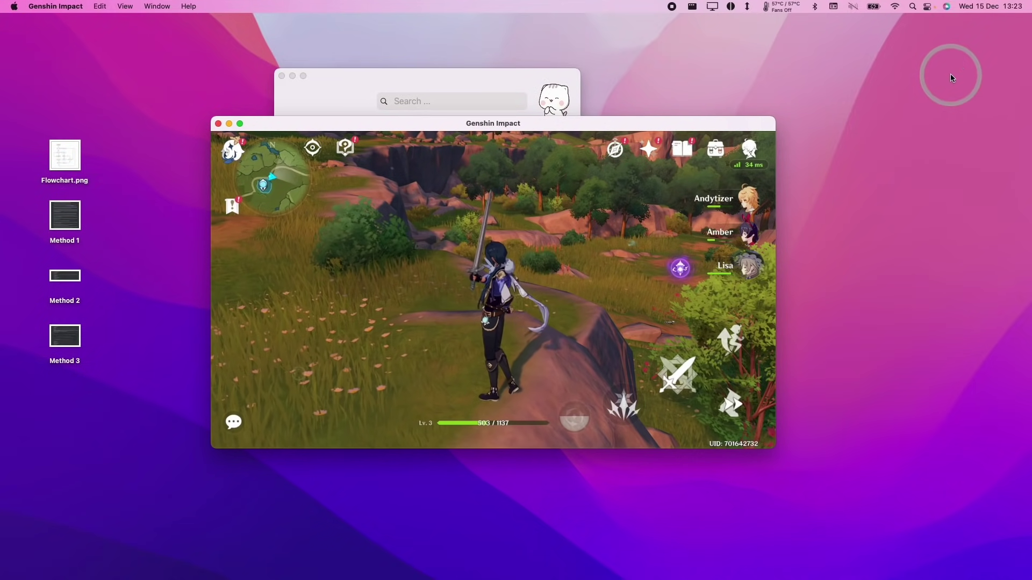
{"action": "left_click", "coordinate": [461, 272]}
{"action": "left_click", "coordinate": [507, 297]}
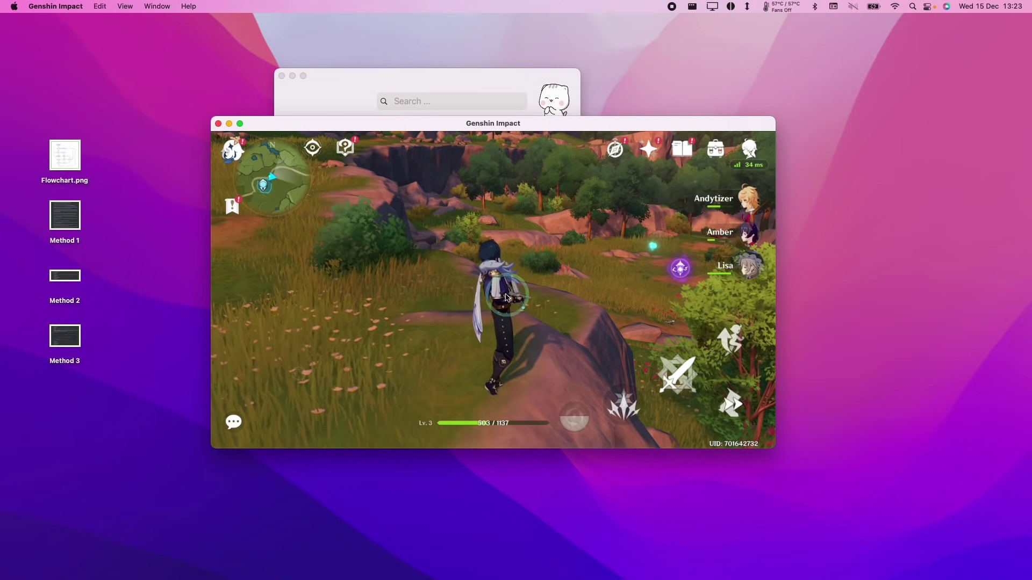
{"action": "left_click", "coordinate": [488, 231]}
{"action": "left_click", "coordinate": [380, 281]}
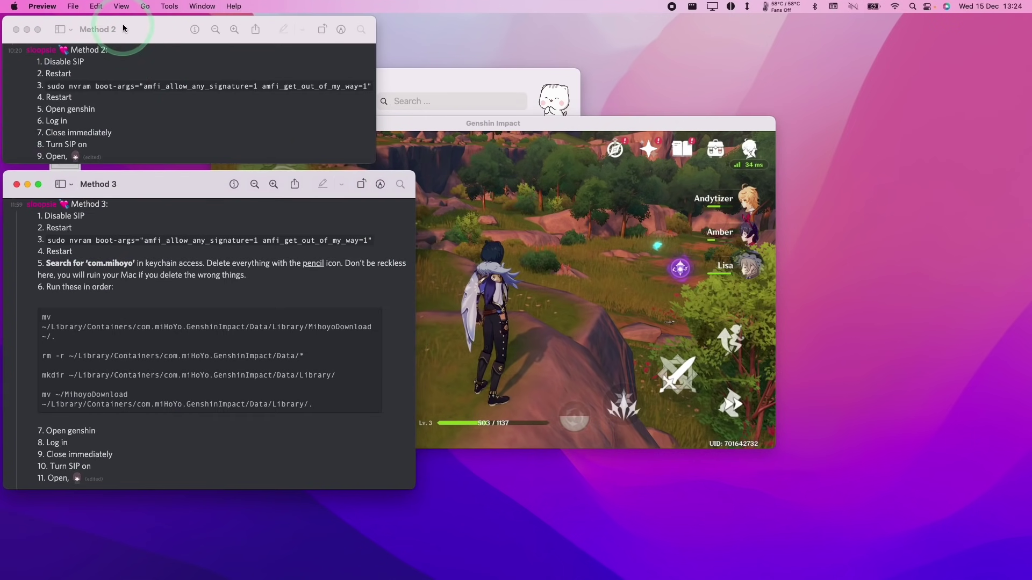
Review the Method 2 and Method 3 notes in Preview, quit Preview and return to the game.
{"action": "left_click", "coordinate": [153, 28]}
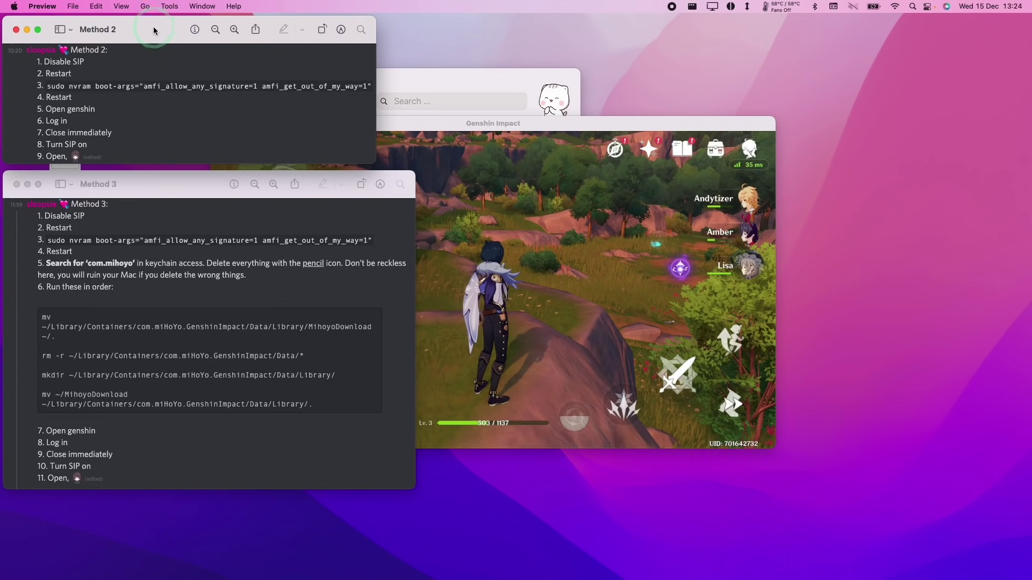
{"action": "left_click", "coordinate": [189, 185]}
{"action": "left_click", "coordinate": [351, 300]}
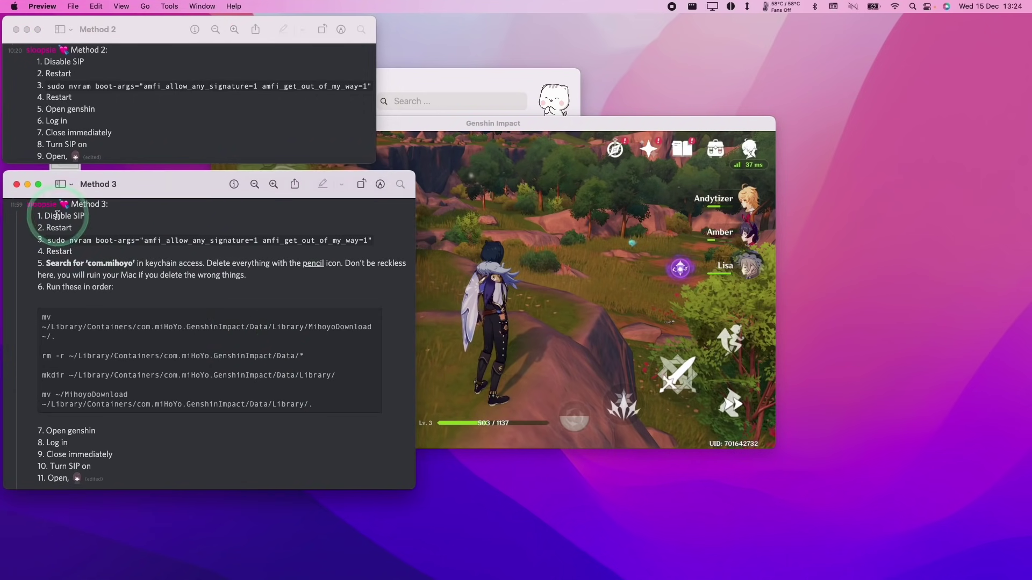
{"action": "key", "text": "super+q"}
{"action": "left_click", "coordinate": [433, 265]}
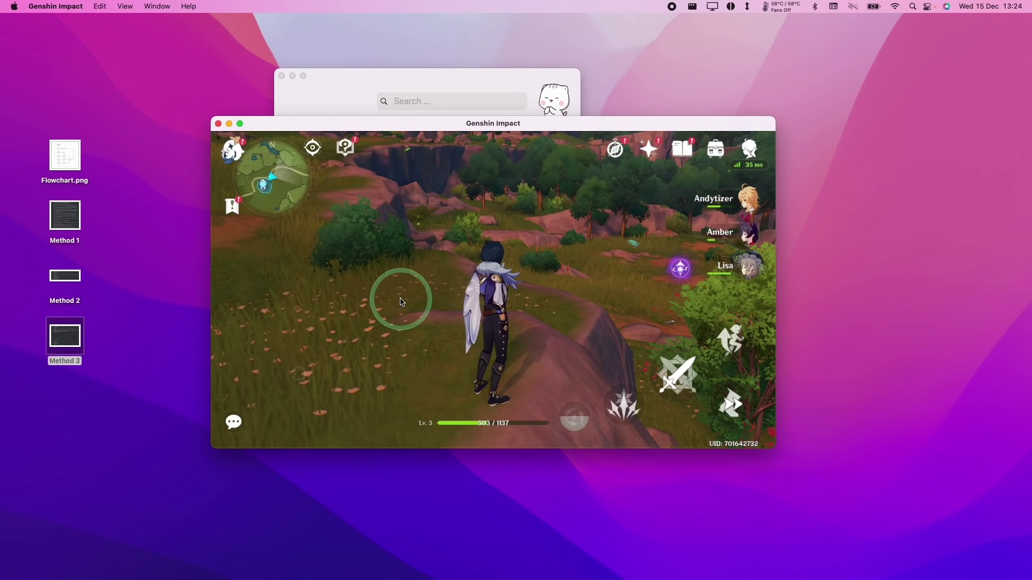
Show and then hide the PlayCover keymapping overlay with Cmd+K, then resume play.
{"action": "key", "text": "super+k"}
{"action": "left_click", "coordinate": [438, 307]}
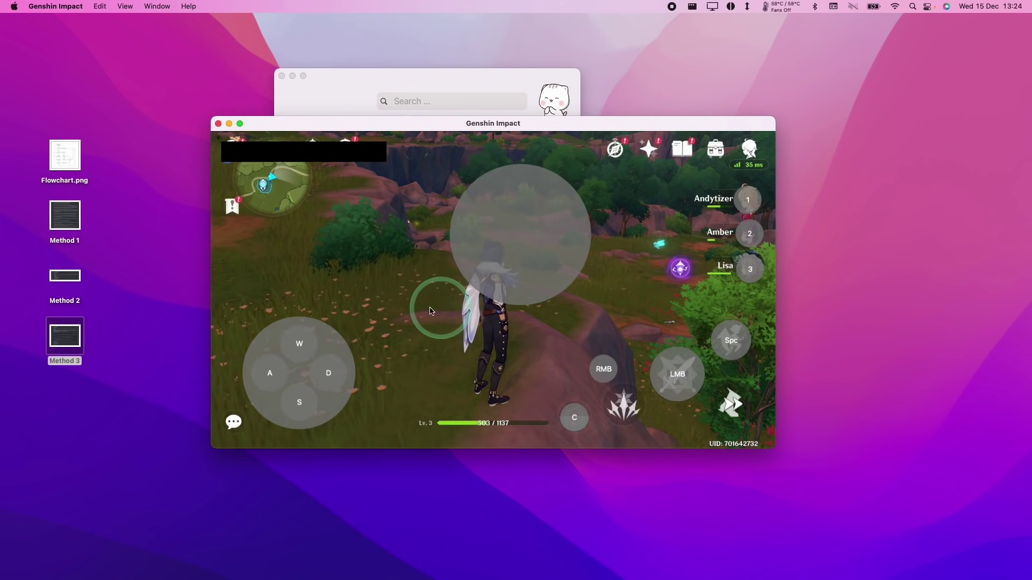
{"action": "key", "text": "super+k"}
{"action": "left_click", "coordinate": [413, 280]}
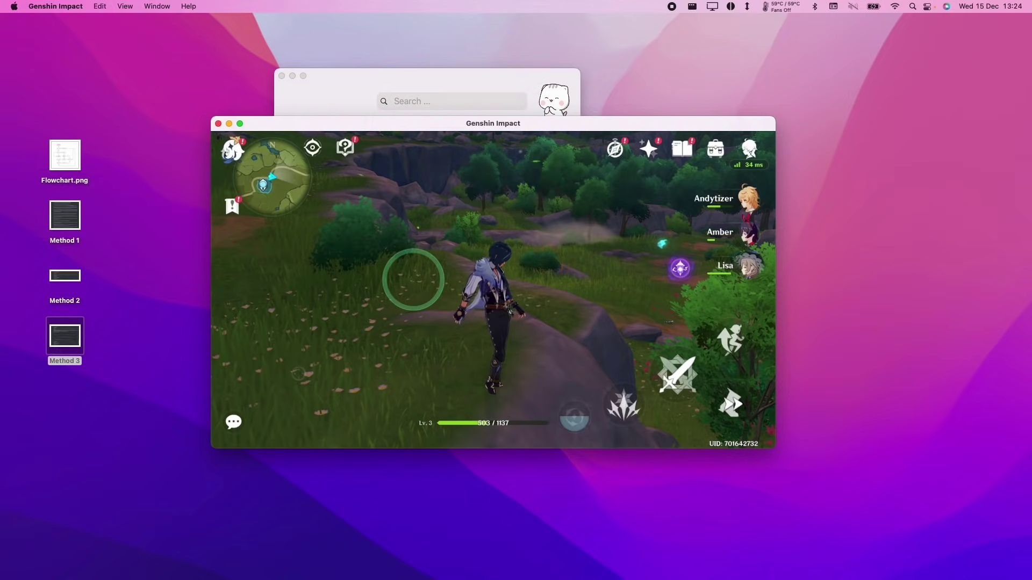